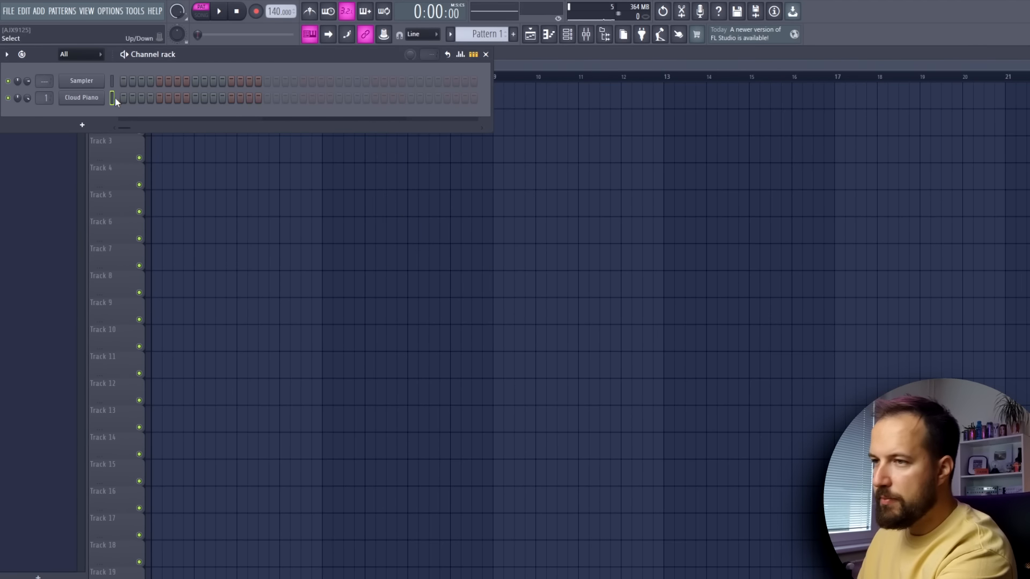
# Open the piano roll for the Cloud Piano channel.
pyautogui.click(81, 98)
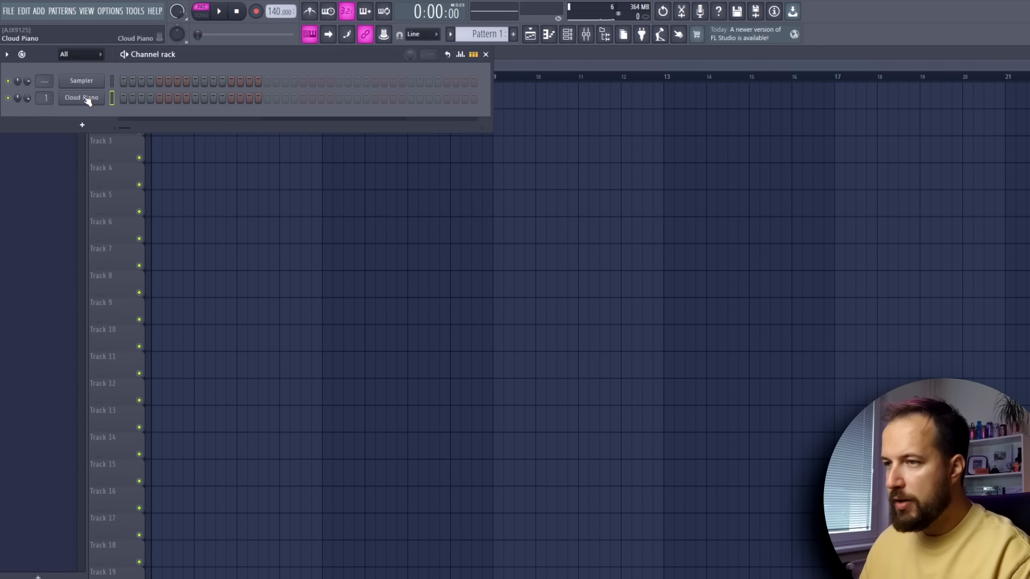
pyautogui.rightClick(88, 101)
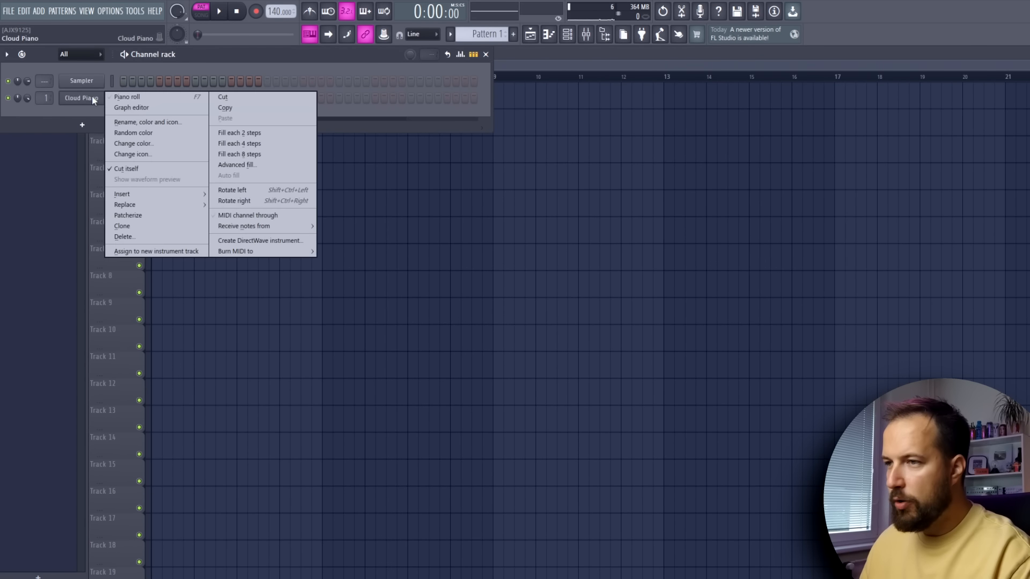
pyautogui.click(148, 95)
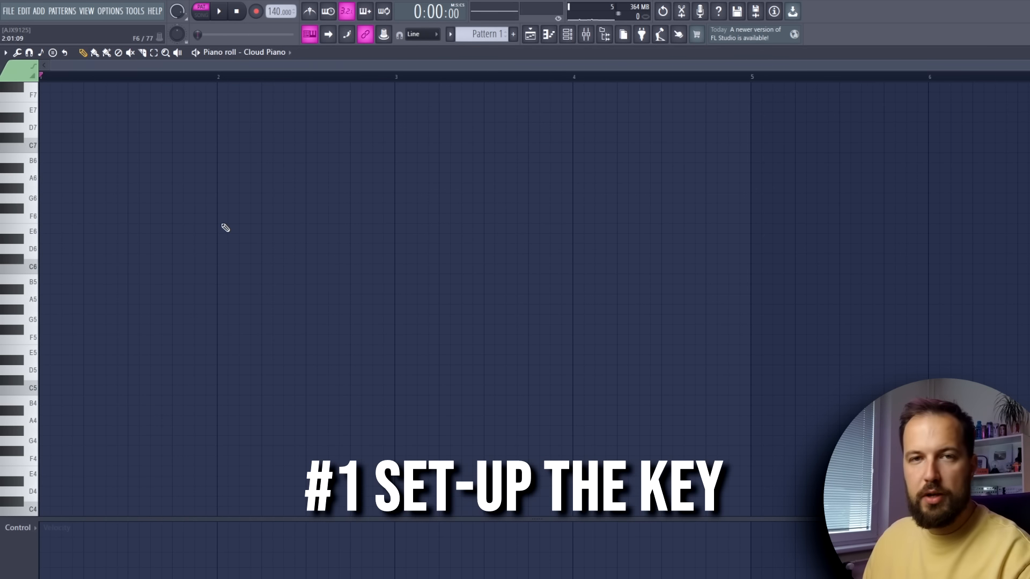
# Set the piano roll's scale highlighting to Minor Natural (Aeolian) with F as the root note.
pyautogui.click(8, 53)
pyautogui.moveTo(27, 109)
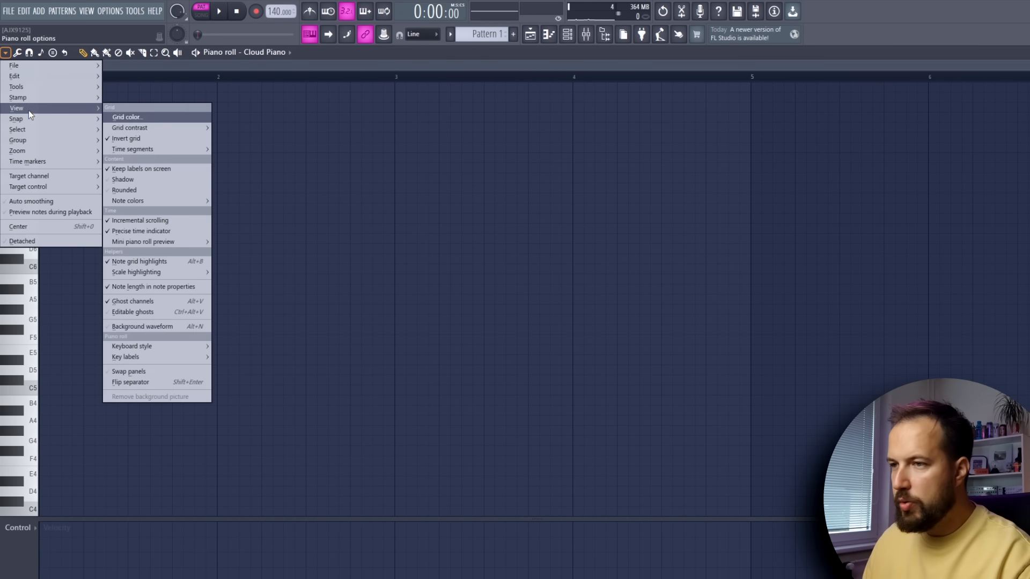
pyautogui.moveTo(161, 271)
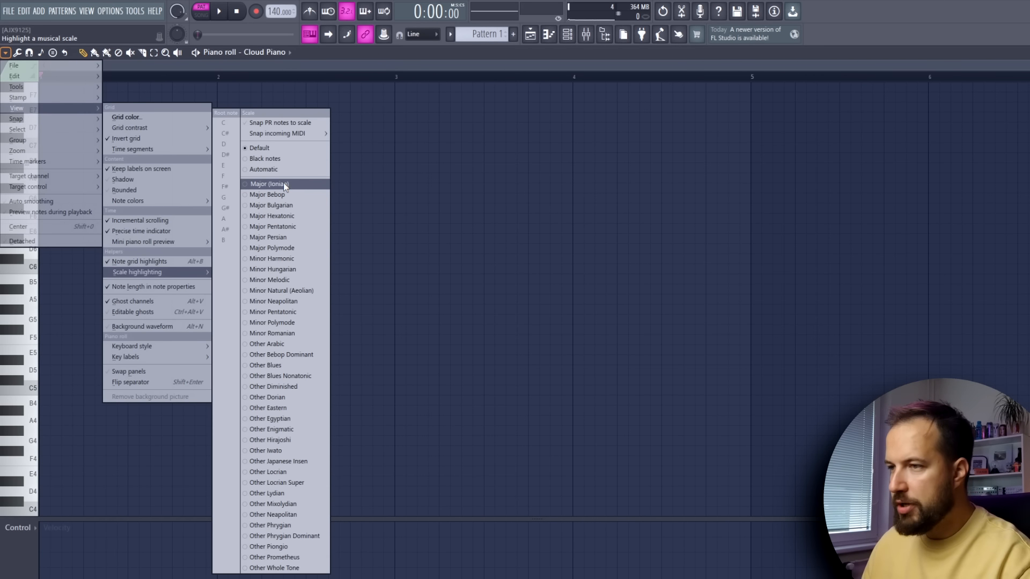
pyautogui.click(283, 291)
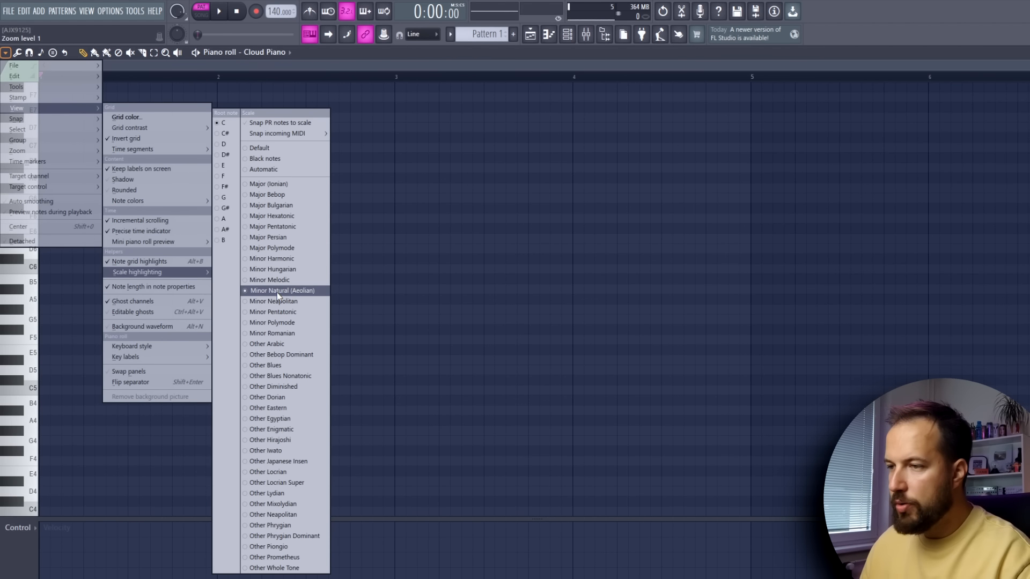
pyautogui.click(224, 176)
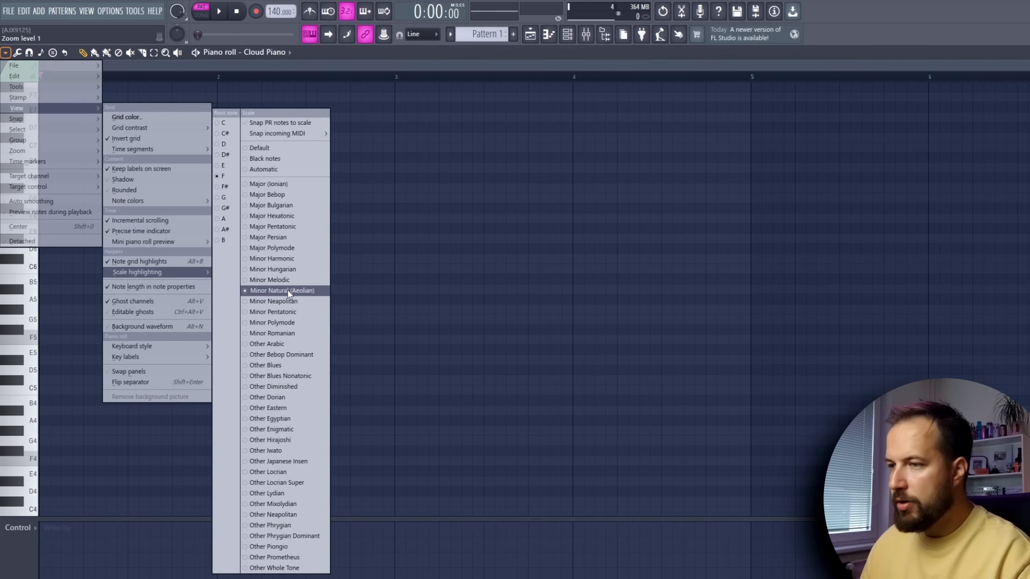
pyautogui.click(397, 195)
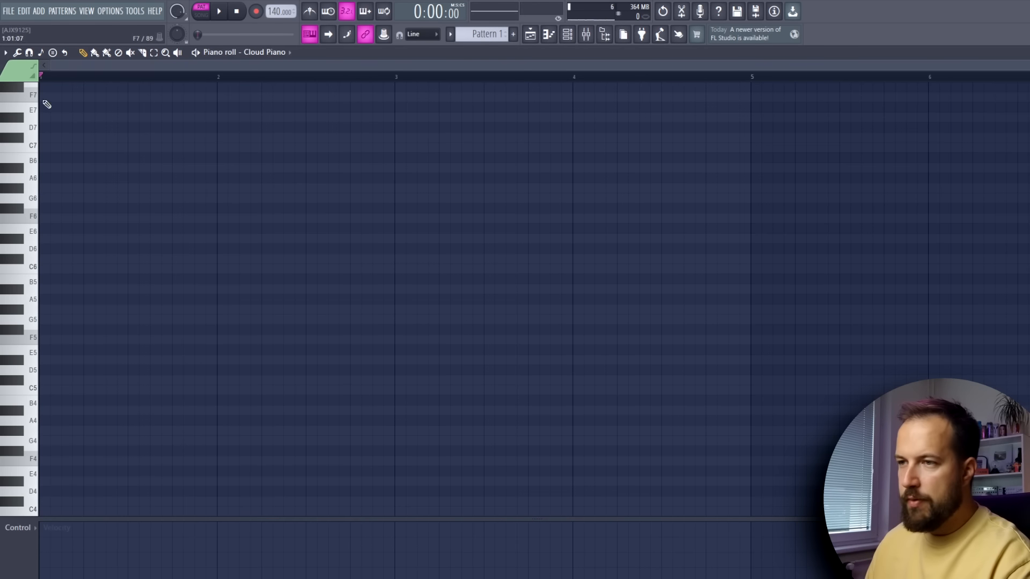
# Set the piano roll's key labels to show all notes.
pyautogui.click(6, 52)
pyautogui.moveTo(149, 356)
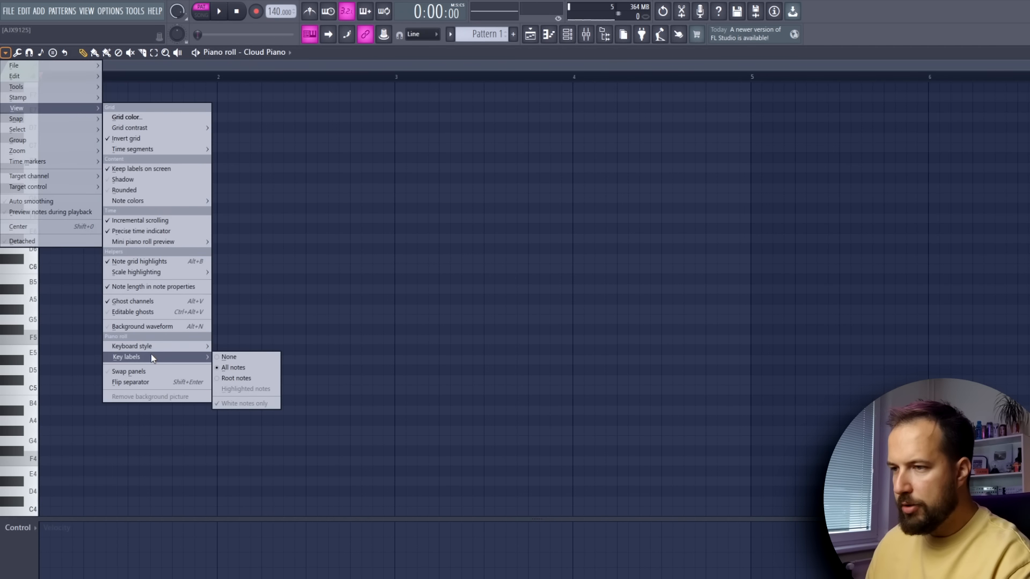
pyautogui.click(244, 368)
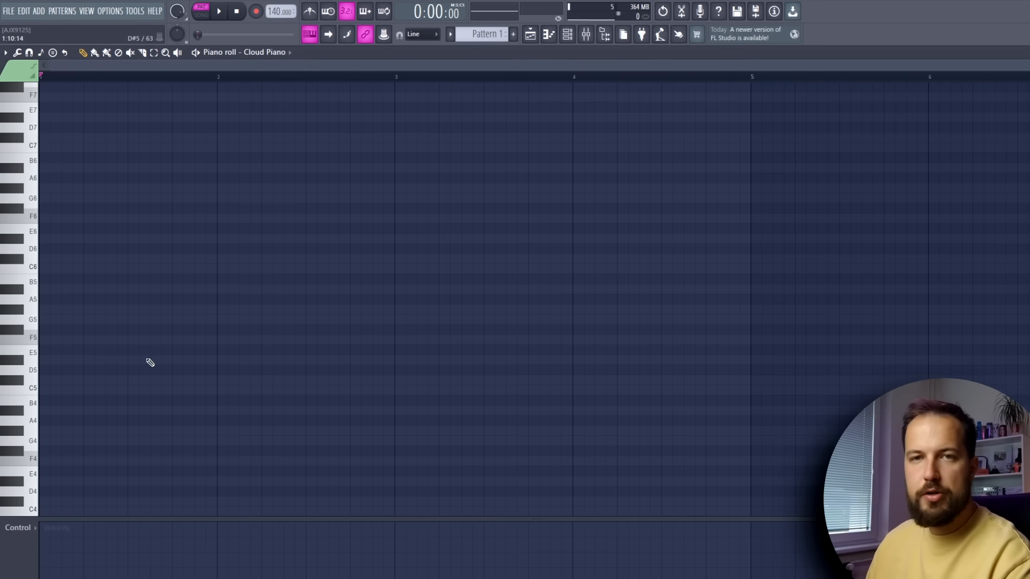
# Place a one-bar F4 root note at the start of bar 1 and audition it.
pyautogui.click(46, 464)
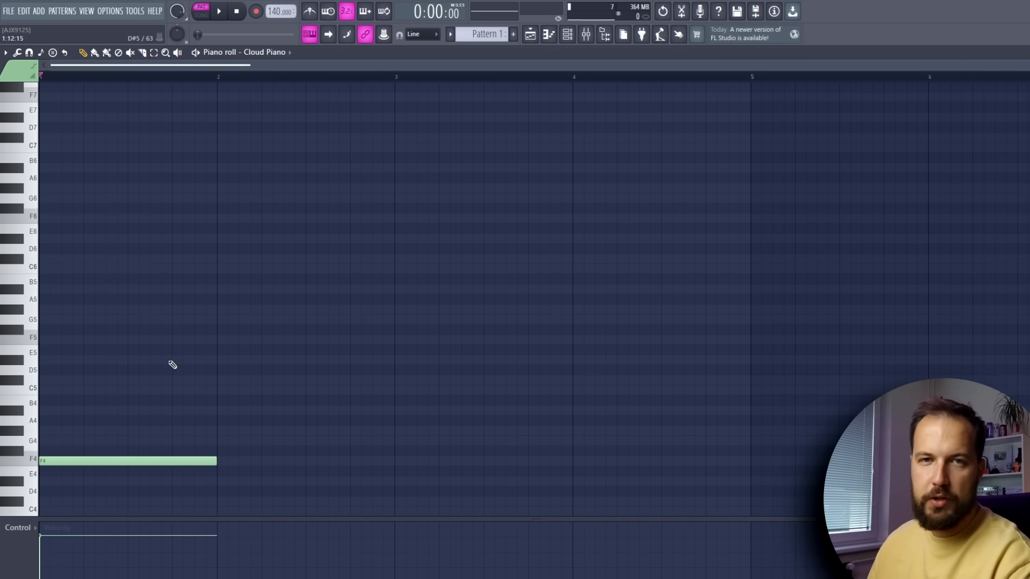
pyautogui.scroll(-3, 172, 364)
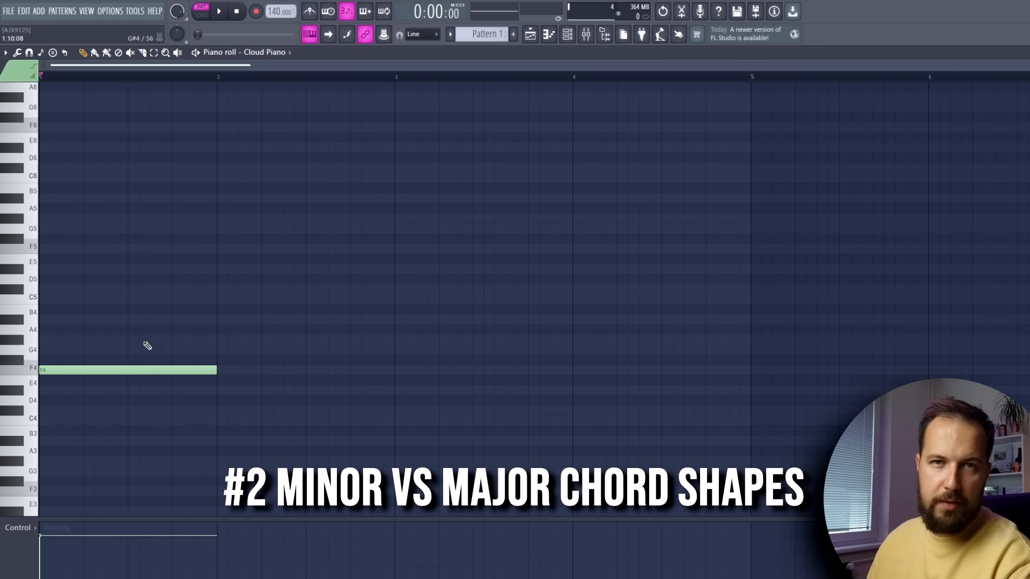
pyautogui.click(58, 371)
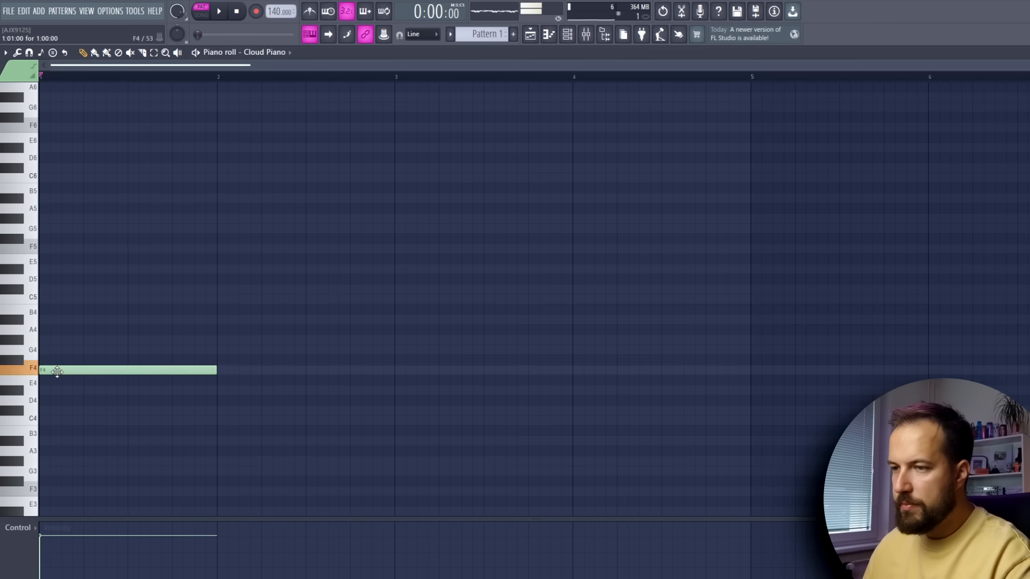
# Stack A4 and C5 over the F4 note as a major chord, and lower A4 to G#4 to make it minor.
pyautogui.click(48, 331)
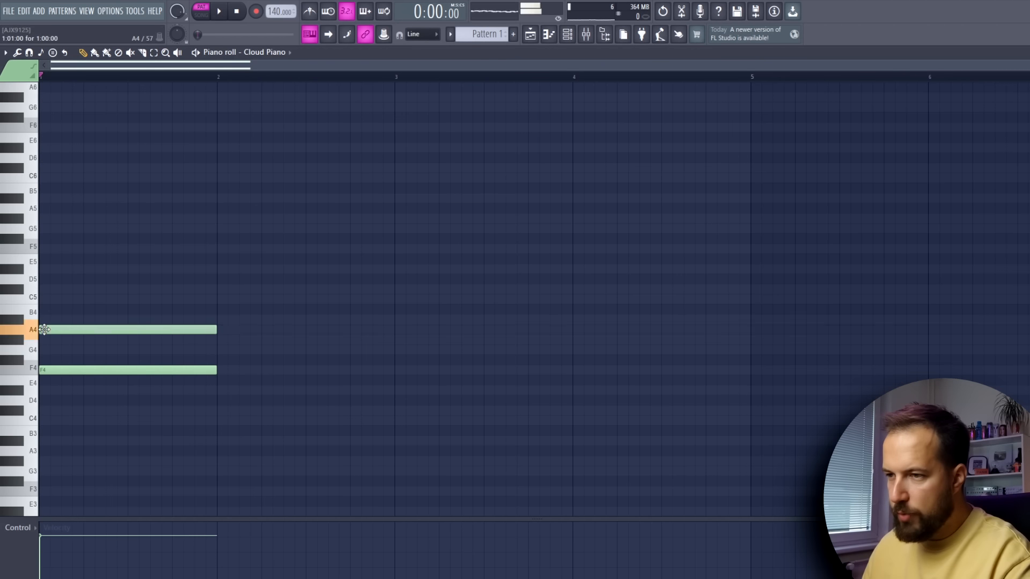
pyautogui.click(47, 301)
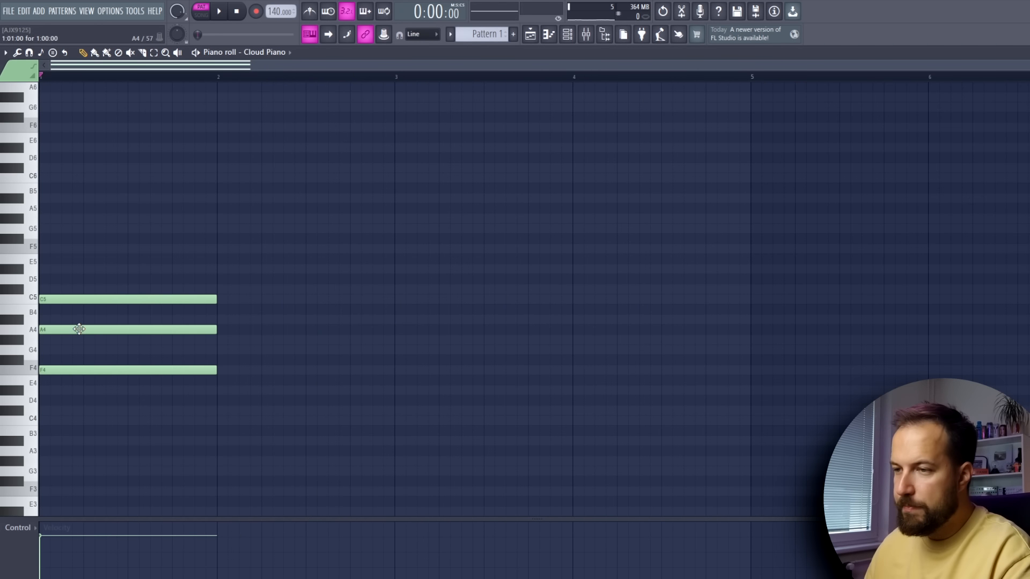
pyautogui.moveTo(64, 329); pyautogui.dragTo(62, 340)
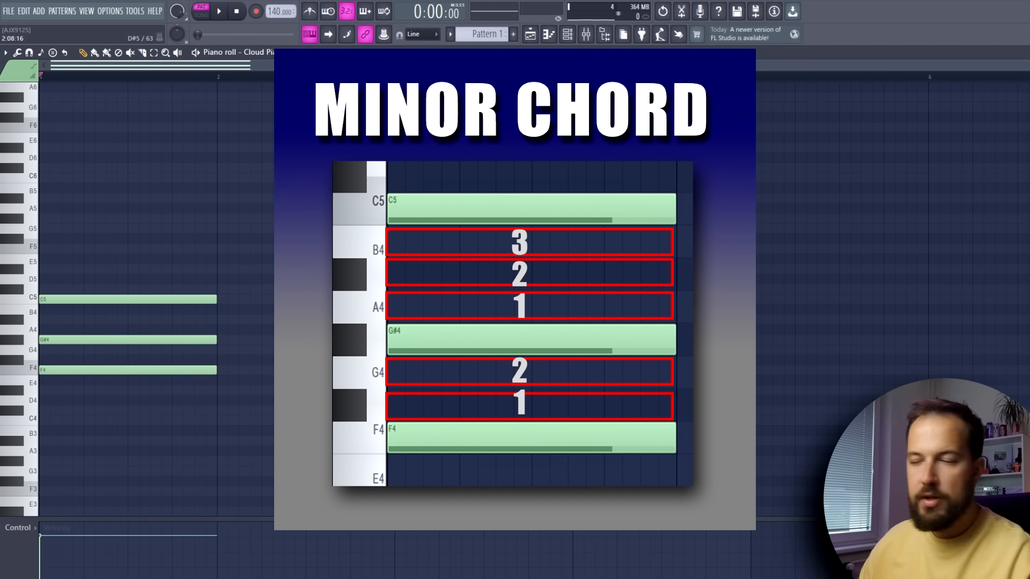
# Delete the C5 and G#4 notes above the F4 root in bar 1.
pyautogui.rightClick(177, 298)
pyautogui.rightClick(143, 339)
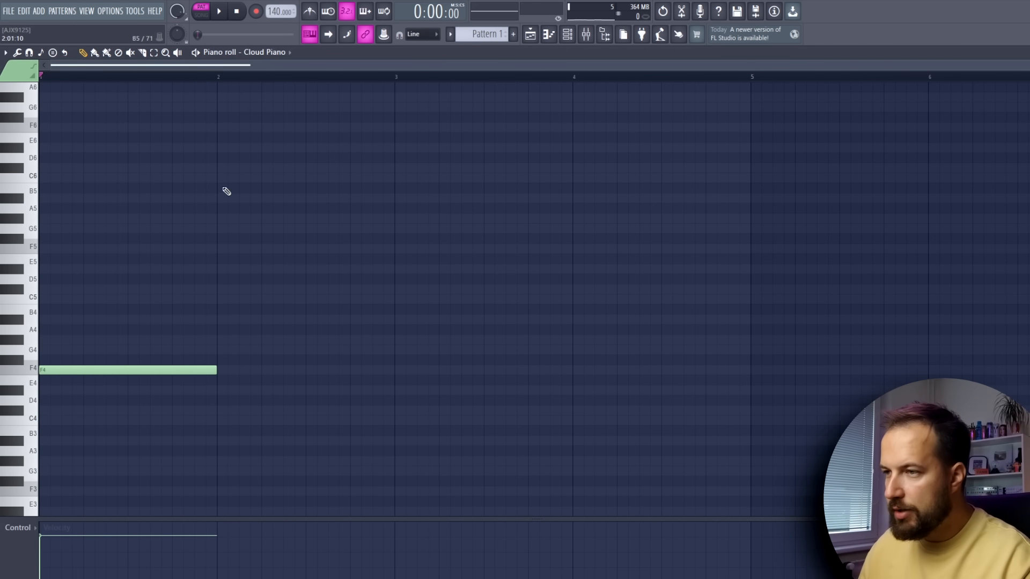
# Build an F minor chord in bar 1 by adding one-bar G#4 and C5 notes above F4.
pyautogui.scroll(-2, 153, 279)
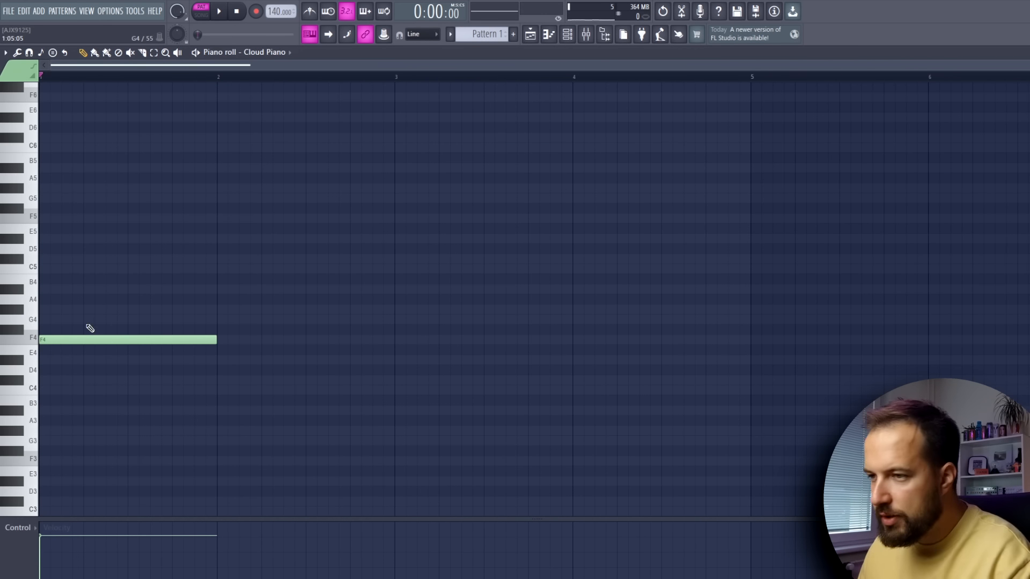
pyautogui.click(57, 340)
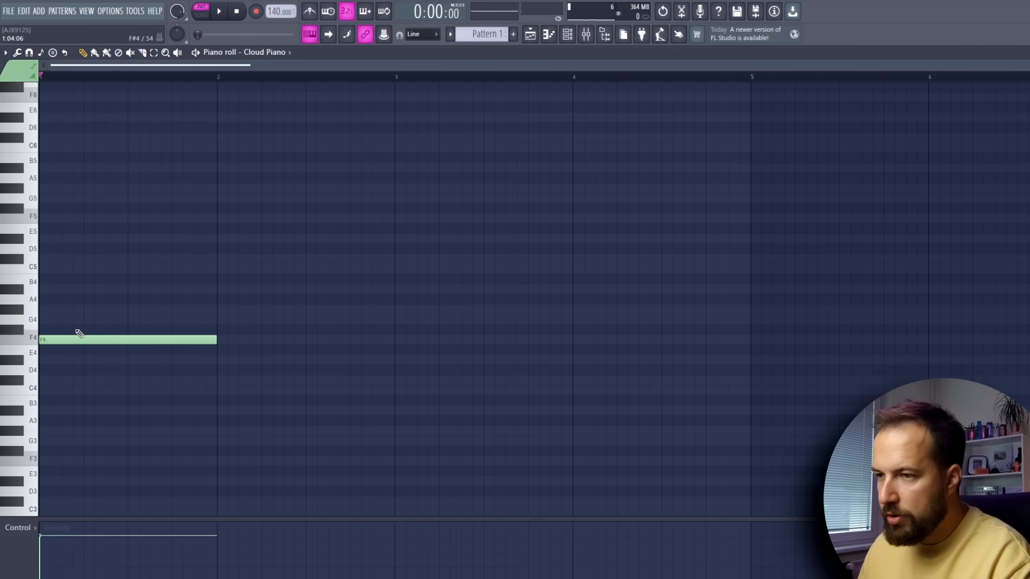
pyautogui.click(47, 303)
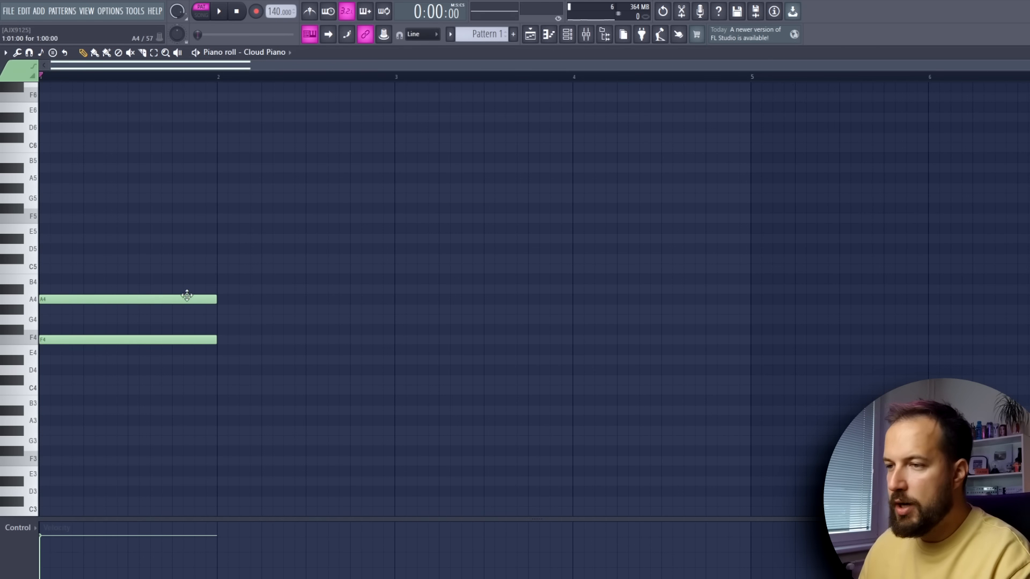
pyautogui.rightClick(166, 299)
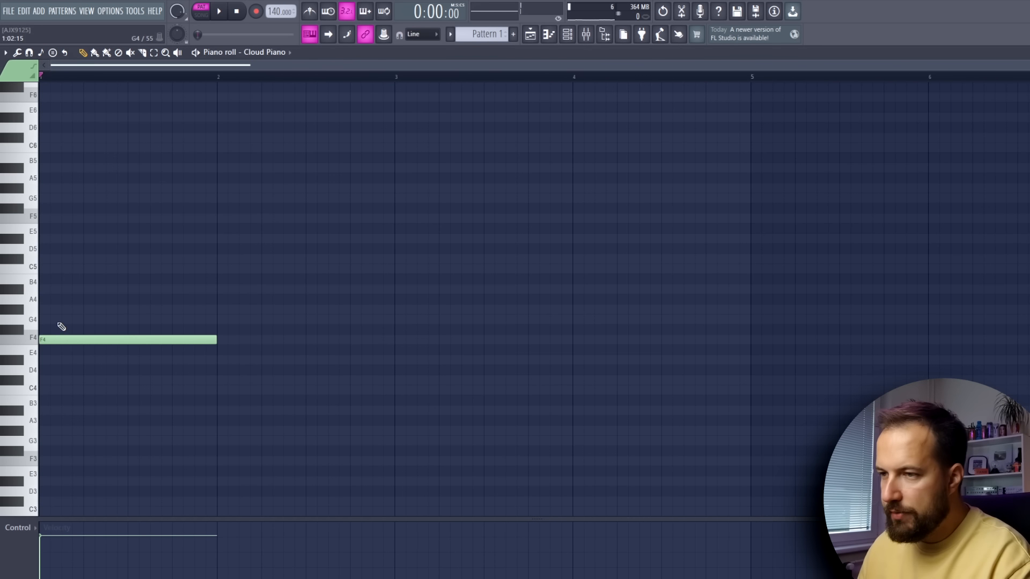
pyautogui.click(43, 309)
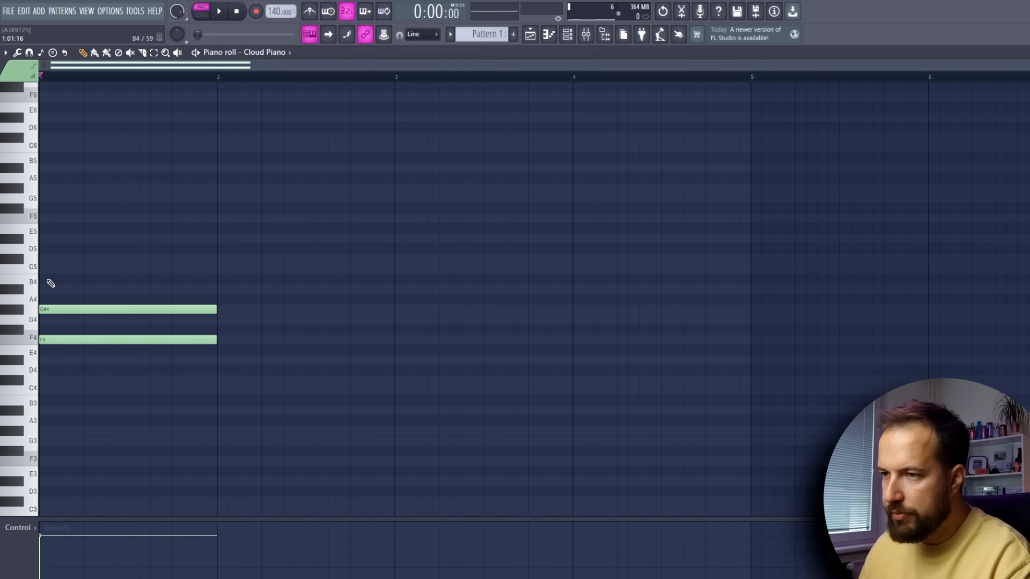
pyautogui.click(44, 268)
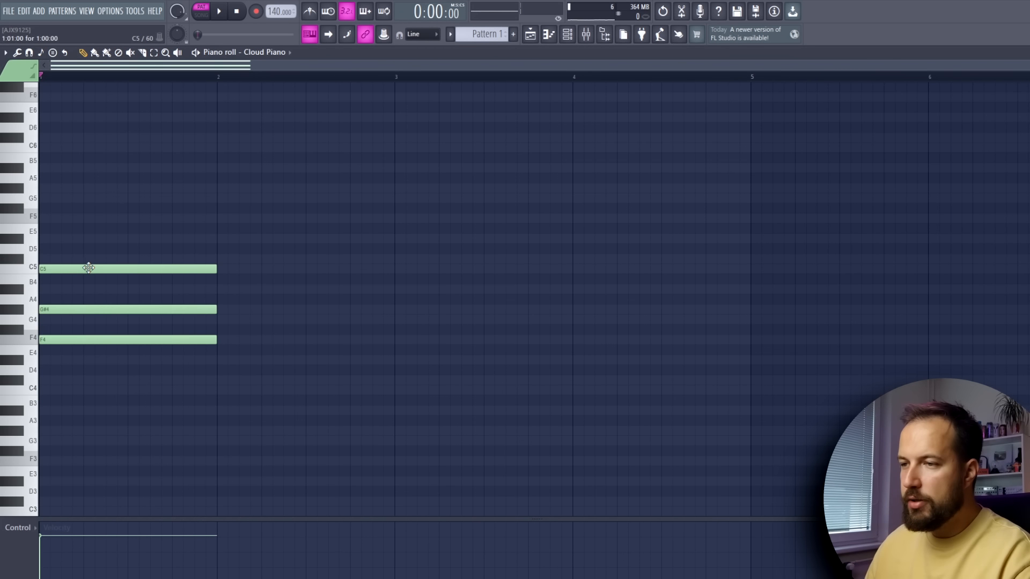
# Play the pattern to hear the F minor chord, stop playback and audition the F4 root.
pyautogui.click(219, 11)
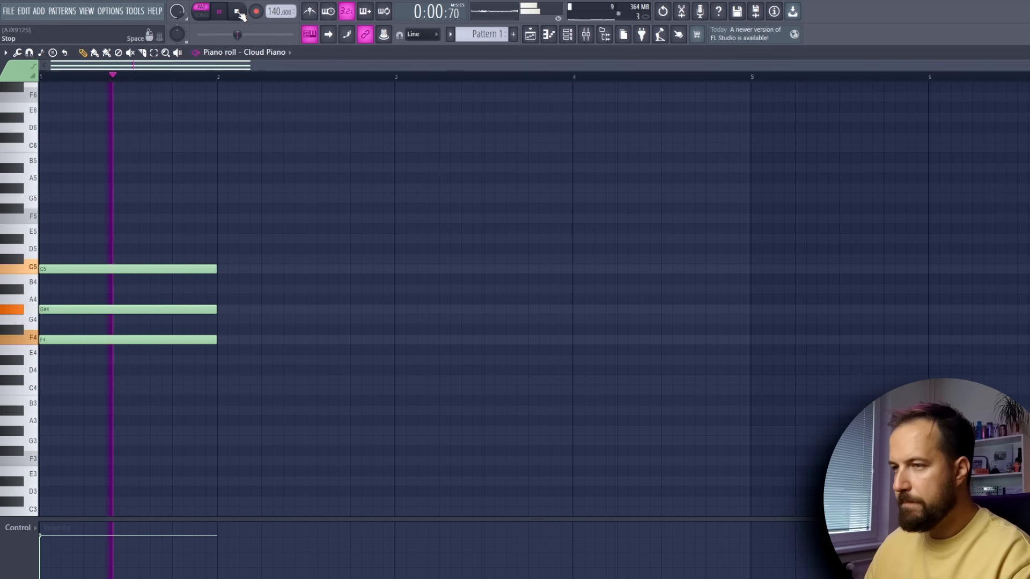
pyautogui.click(237, 12)
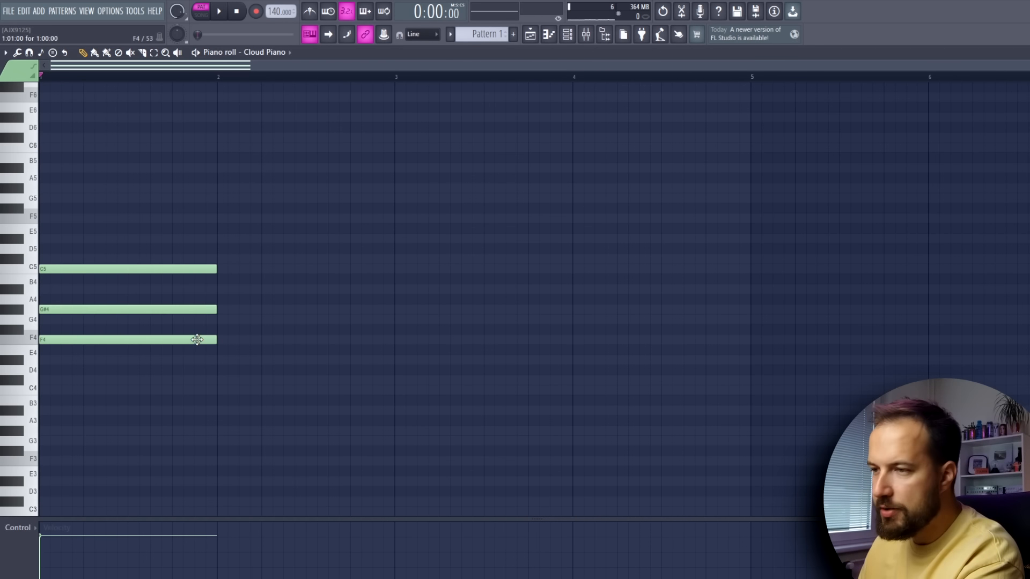
pyautogui.click(35, 342)
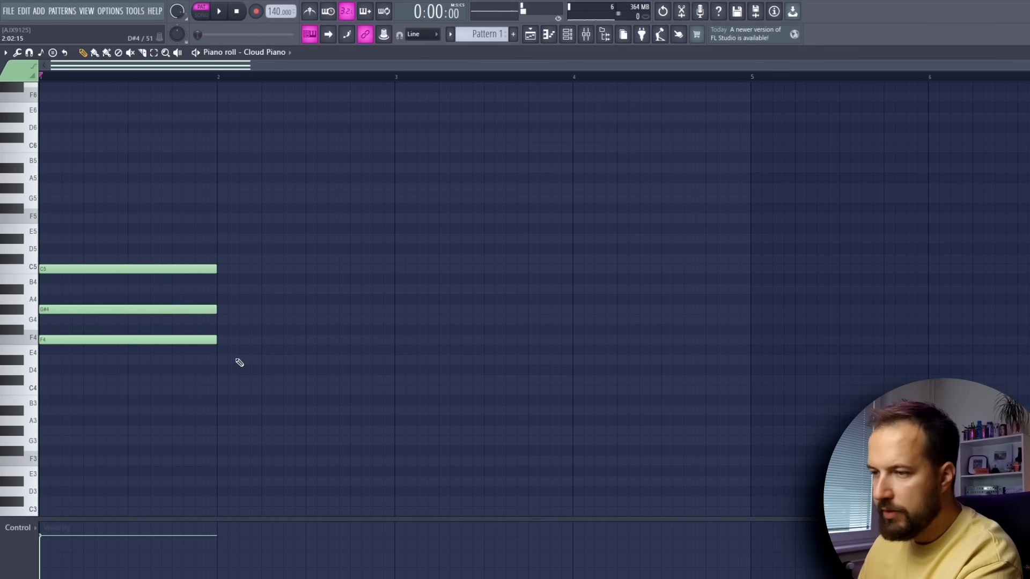
pyautogui.click(218, 360)
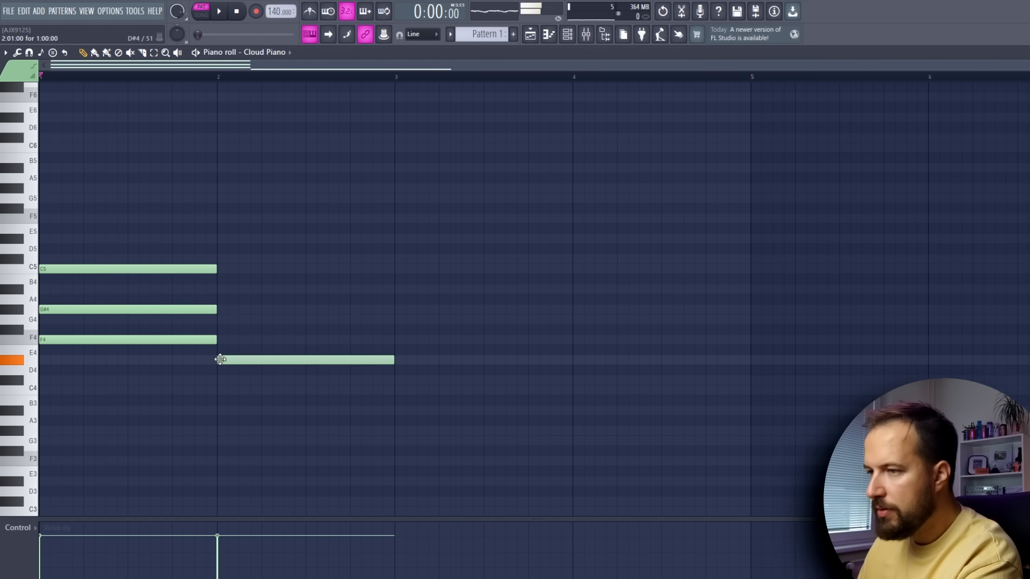
pyautogui.click(396, 380)
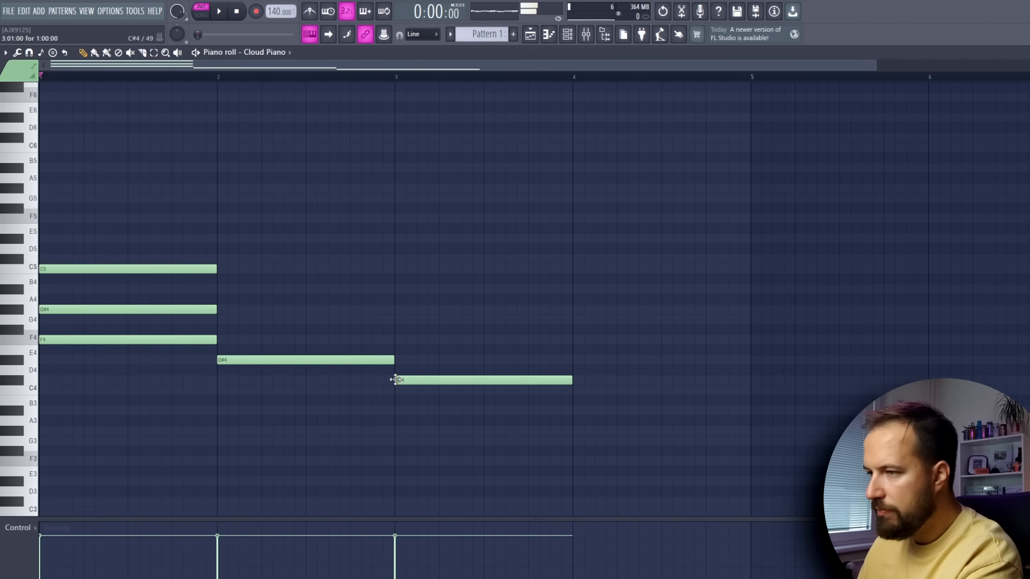
pyautogui.click(573, 411)
pyautogui.rightClick(598, 413)
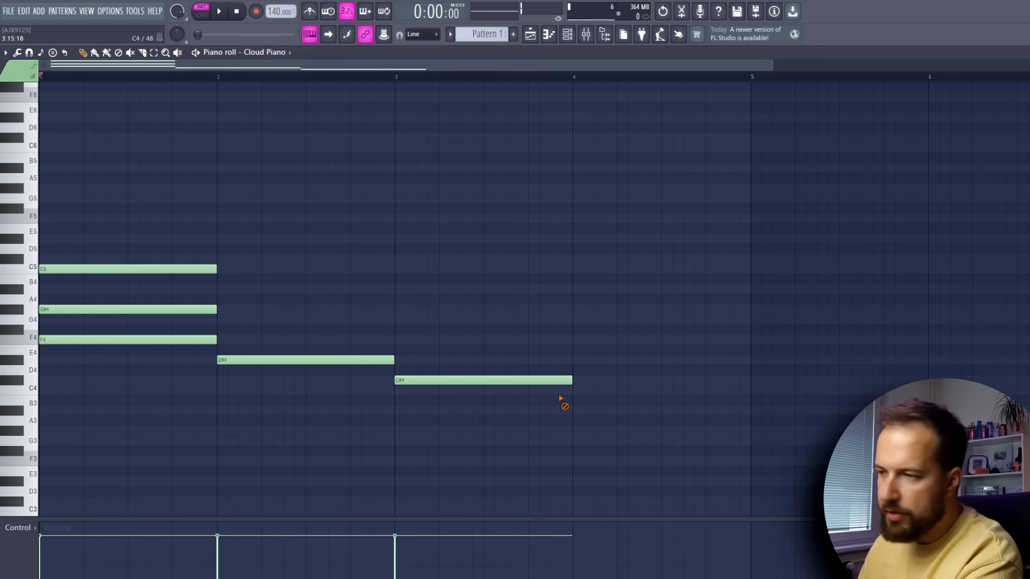
pyautogui.rightClick(547, 380)
pyautogui.rightClick(254, 364)
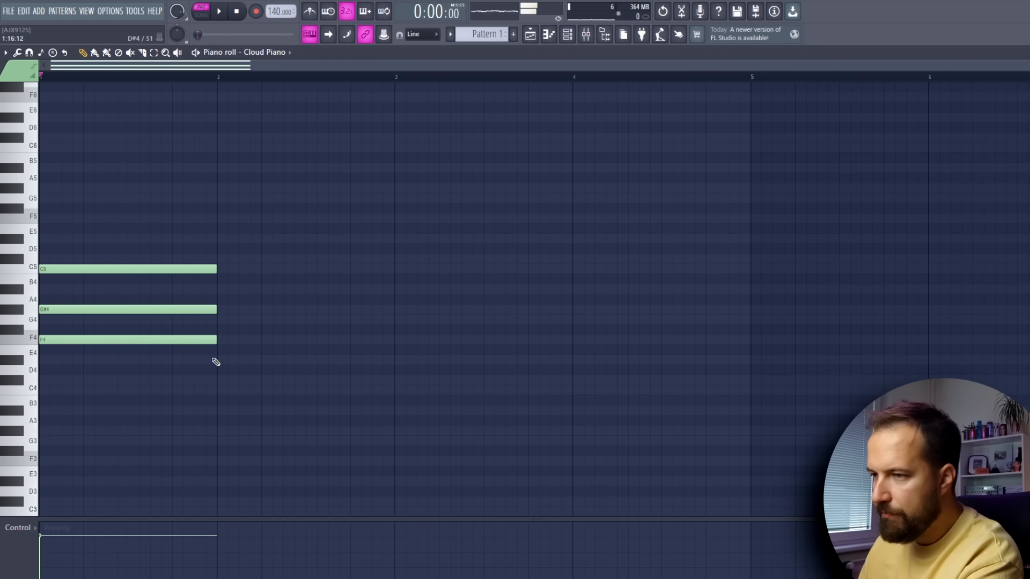
# Add one-bar root notes D#4 in bar 2, C4 in bar 3 and C#4 in bar 4.
pyautogui.click(223, 362)
pyautogui.click(396, 391)
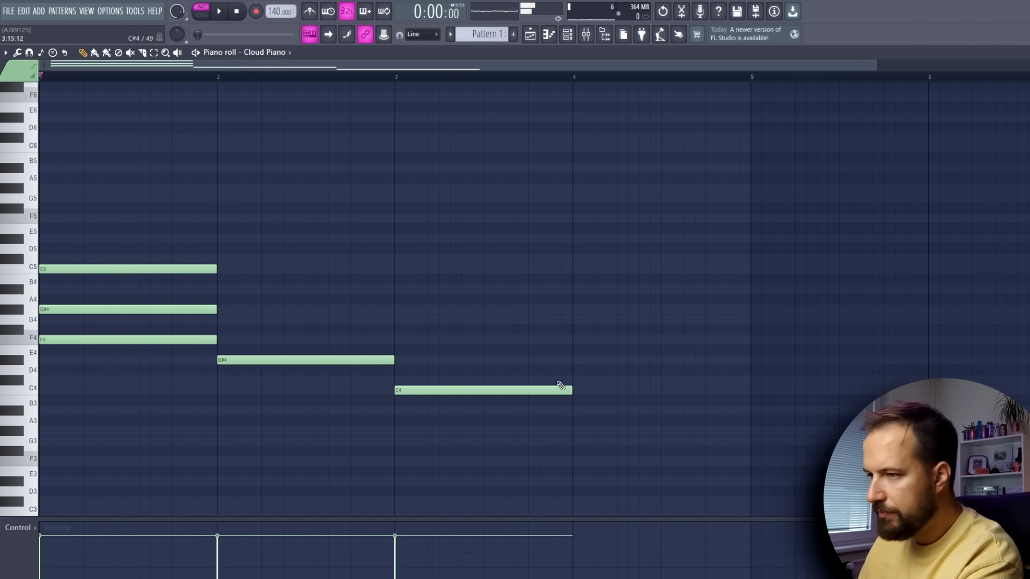
pyautogui.click(575, 380)
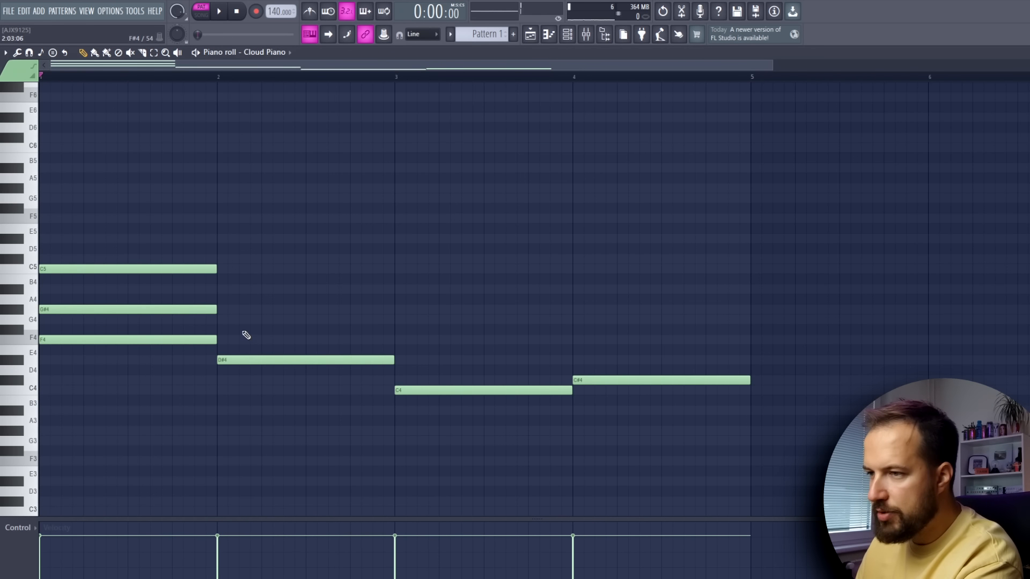
# Complete a D# major chord in bar 2 by adding G4 and A#4 above the D#4 root.
pyautogui.click(220, 330)
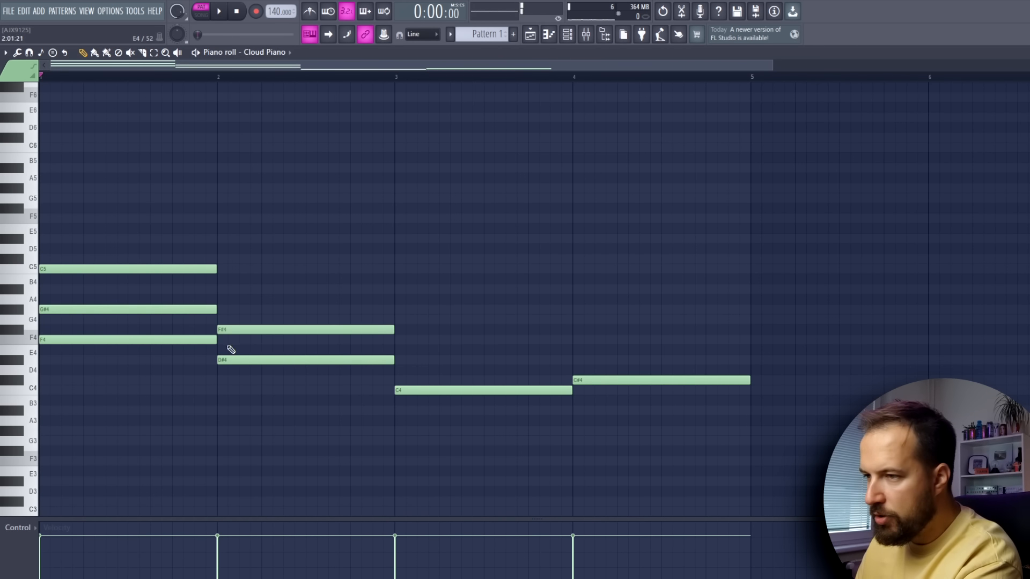
pyautogui.rightClick(356, 330)
pyautogui.click(222, 320)
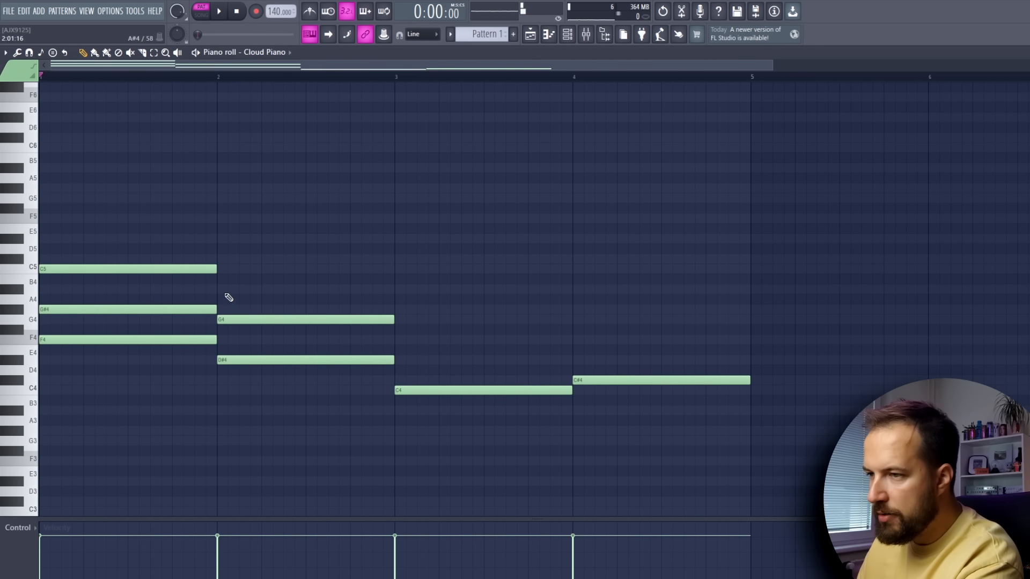
pyautogui.click(224, 289)
pyautogui.click(421, 392)
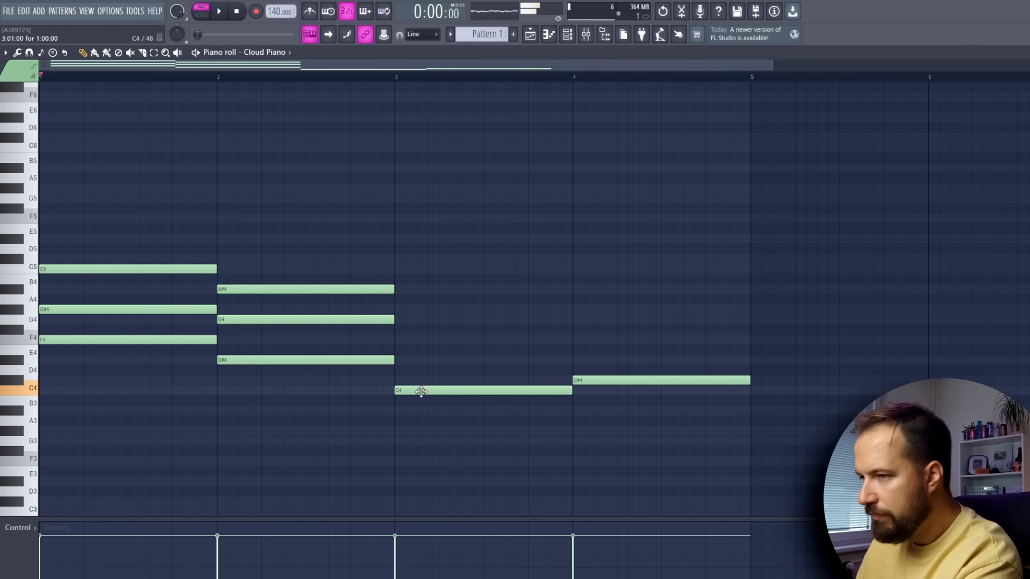
# Complete the chords in bars 3 and 4 with one-bar D#4 and G4 notes above C4, and F4 and G#4 above C#4.
pyautogui.click(399, 360)
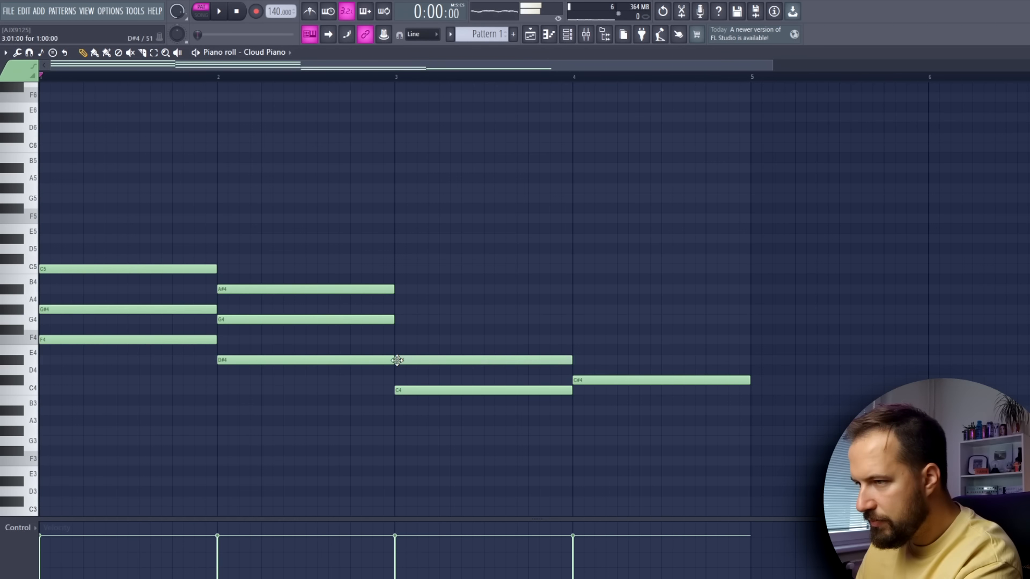
pyautogui.click(399, 320)
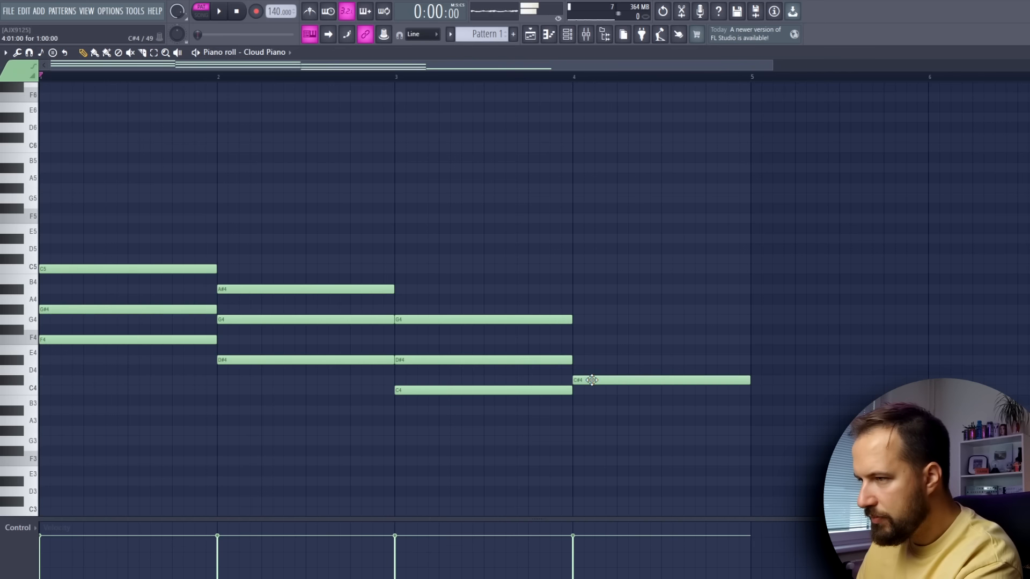
pyautogui.click(574, 340)
pyautogui.click(577, 310)
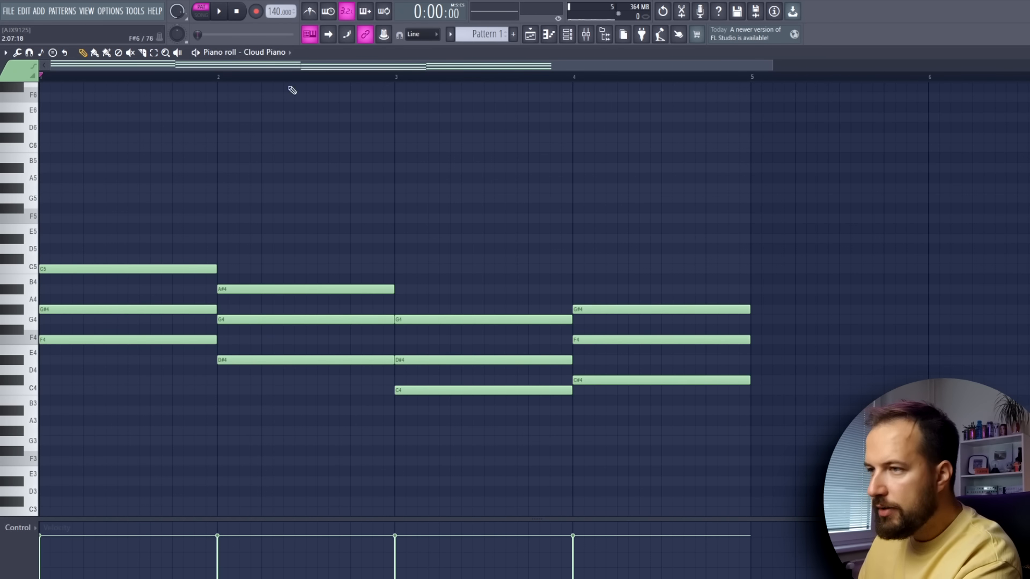
# Play the full four-bar progression and stop playback at the end.
pyautogui.scroll(3, 274, 86)
pyautogui.scroll(-4, 265, 86)
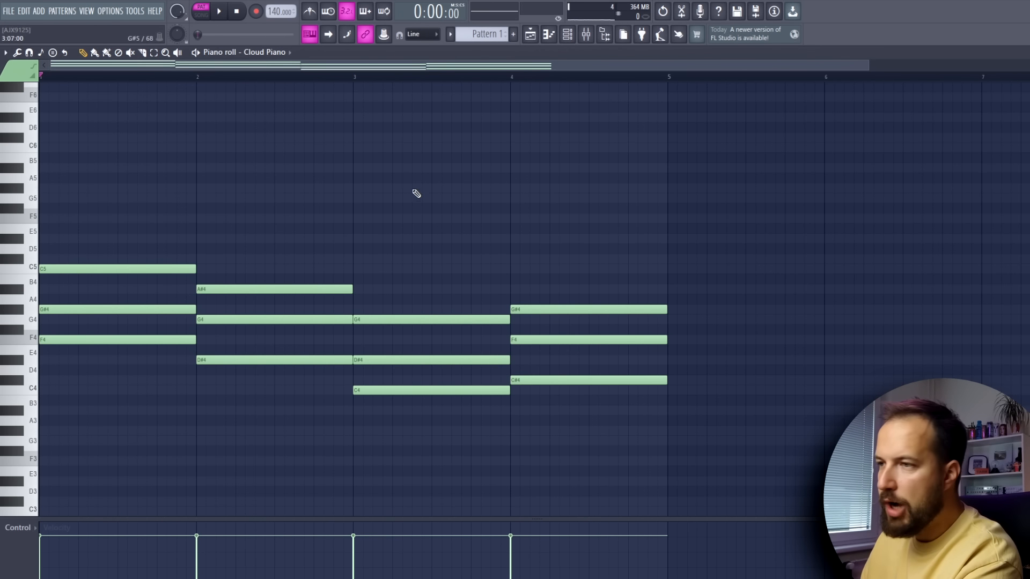
pyautogui.press('space')
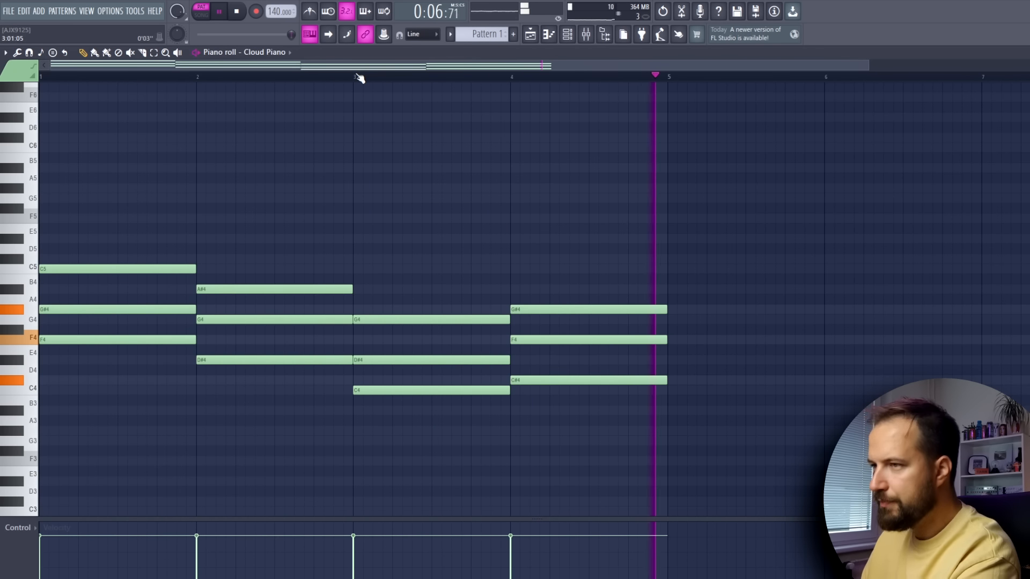
pyautogui.press('space')
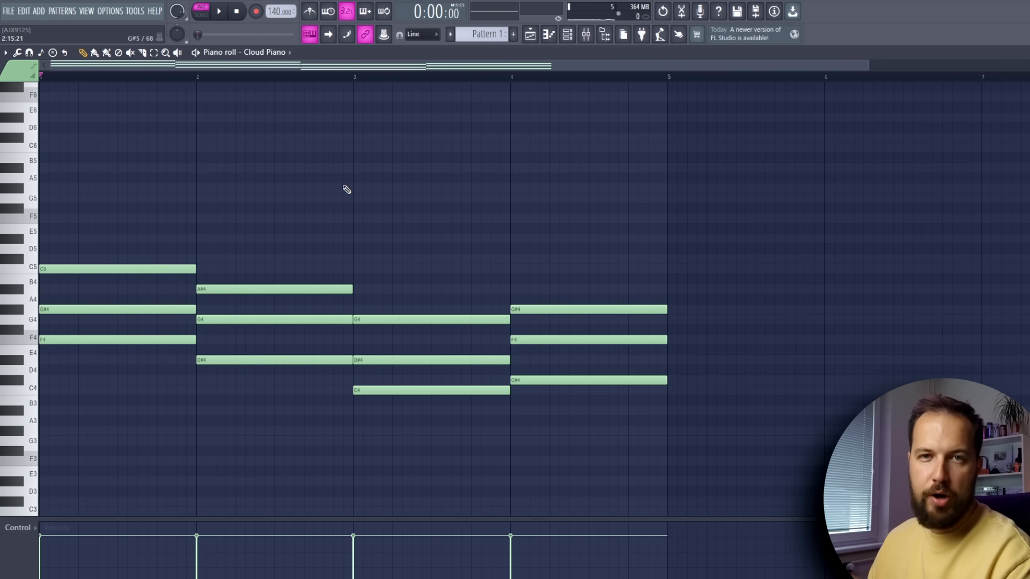
# Play the pattern from the start of bar 3 to hear the C minor chord, and stop.
pyautogui.scroll(-1, 346, 189)
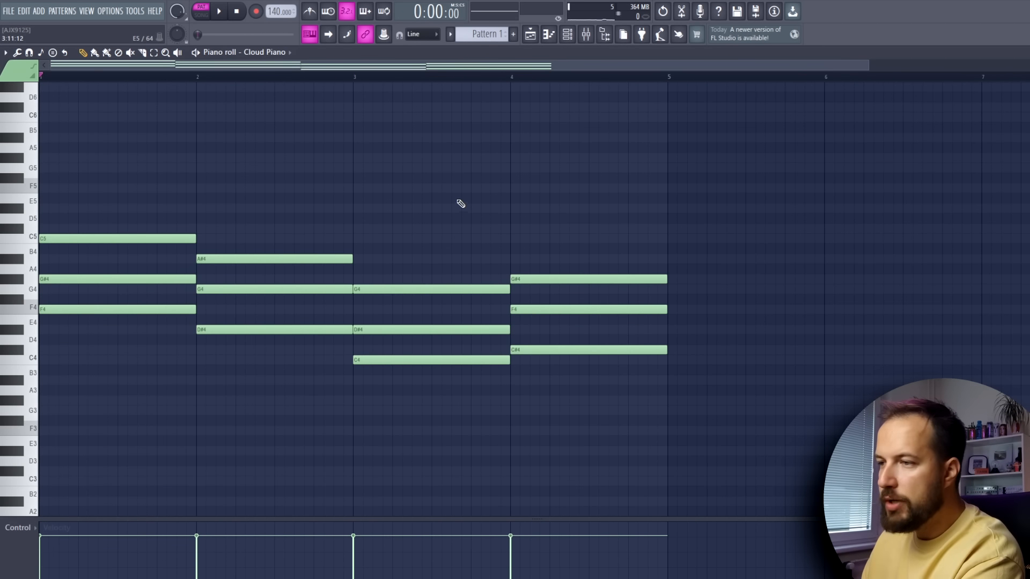
pyautogui.scroll(-2, 461, 316)
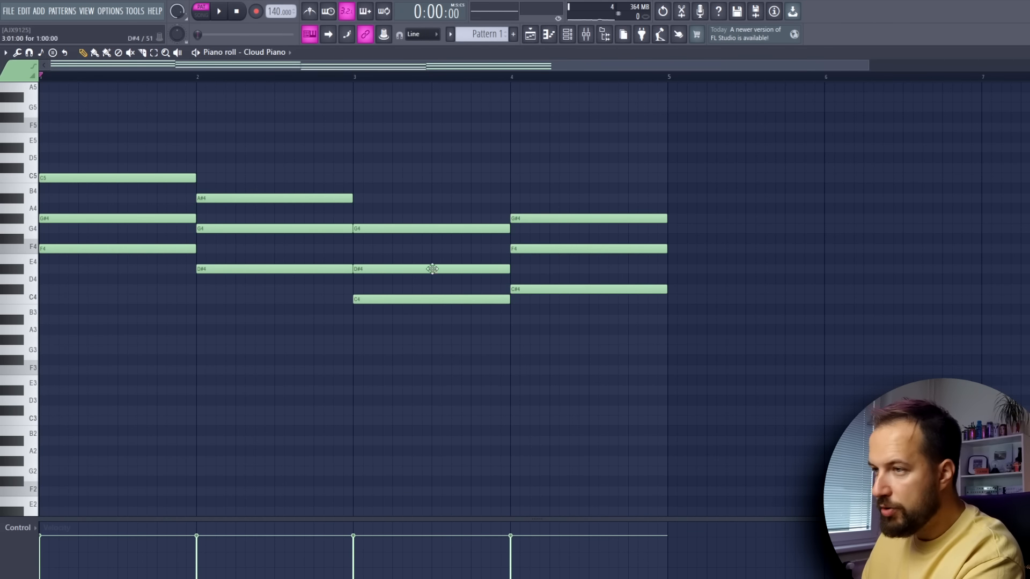
pyautogui.click(314, 75)
pyautogui.press('space')
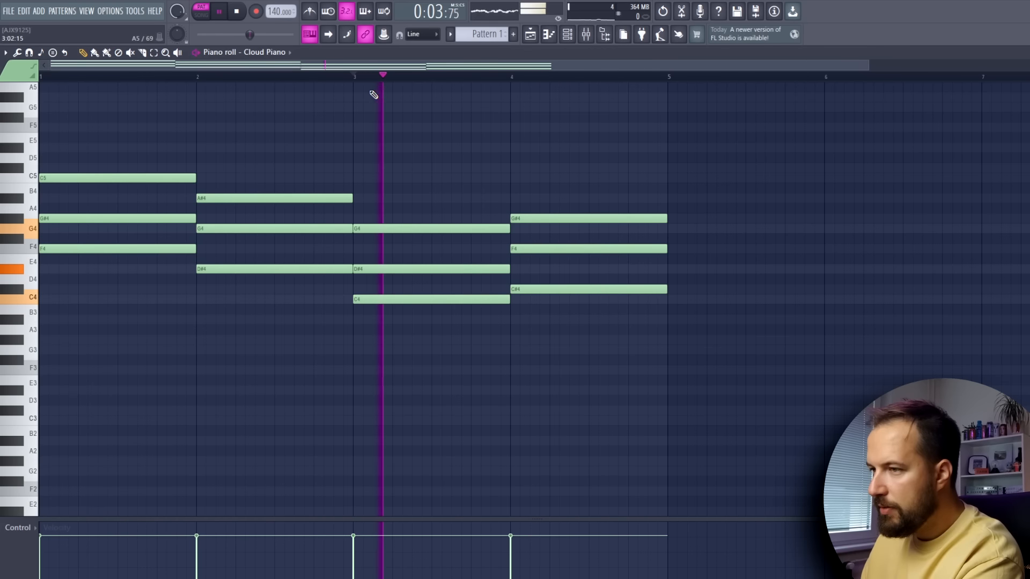
pyautogui.press('space')
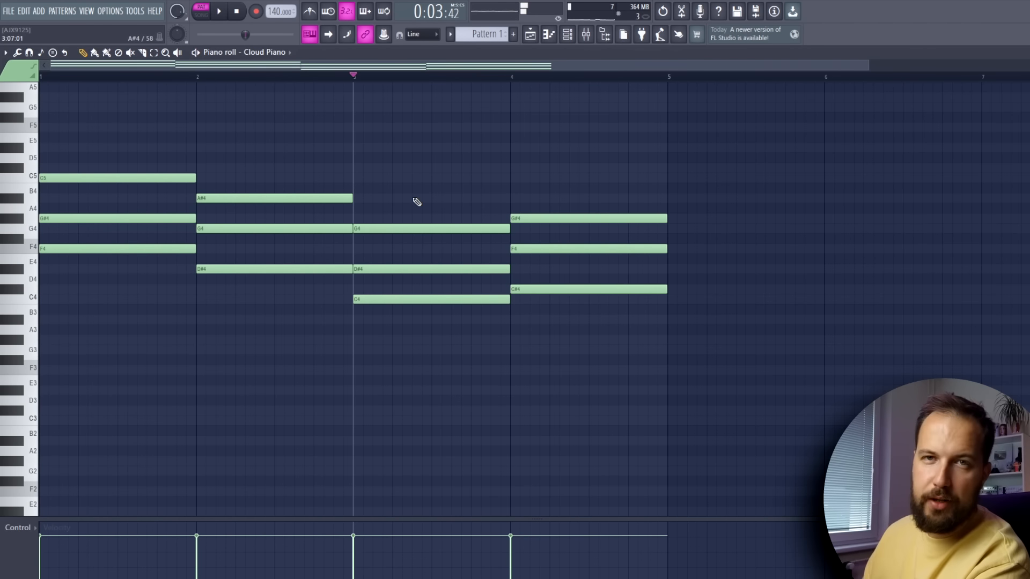
# Invert the bar 3 chord by raising its C4 root one octave to C5, and play the progression.
pyautogui.moveTo(494, 343); pyautogui.dragTo(425, 290)
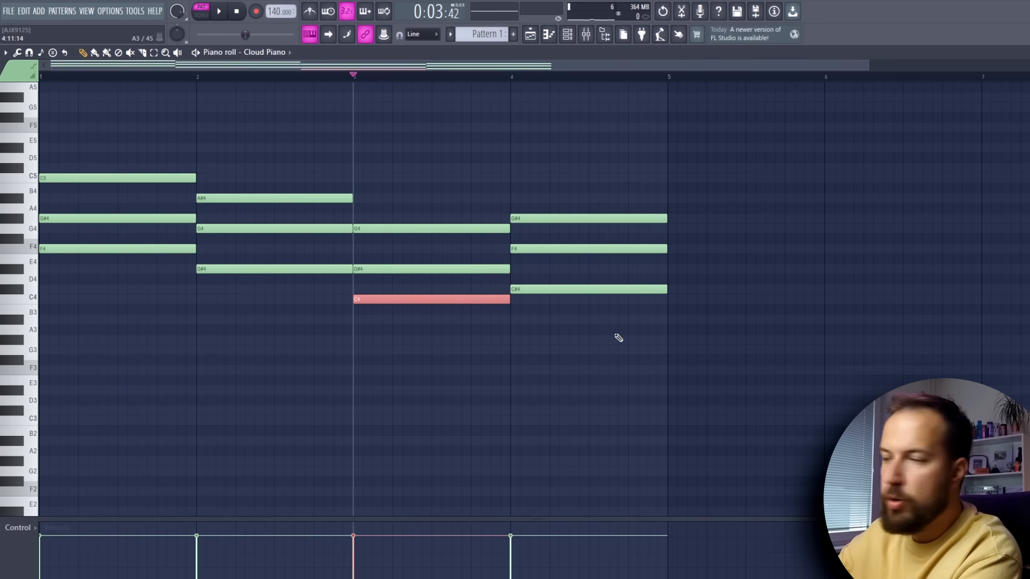
pyautogui.hotkey('ctrl', 'Up')
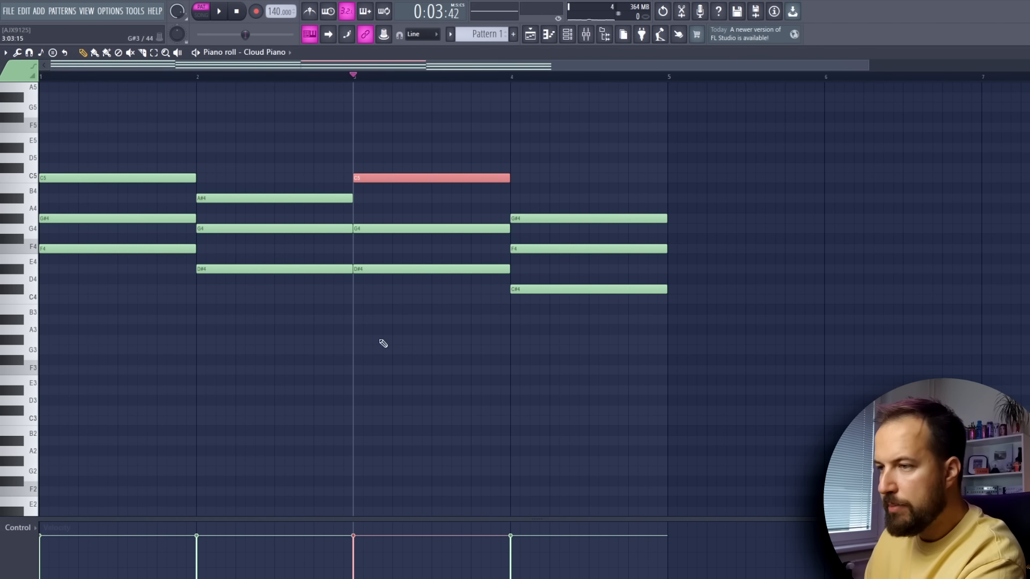
pyautogui.keyDown('ctrl'); pyautogui.click(261, 133); pyautogui.keyUp('ctrl')
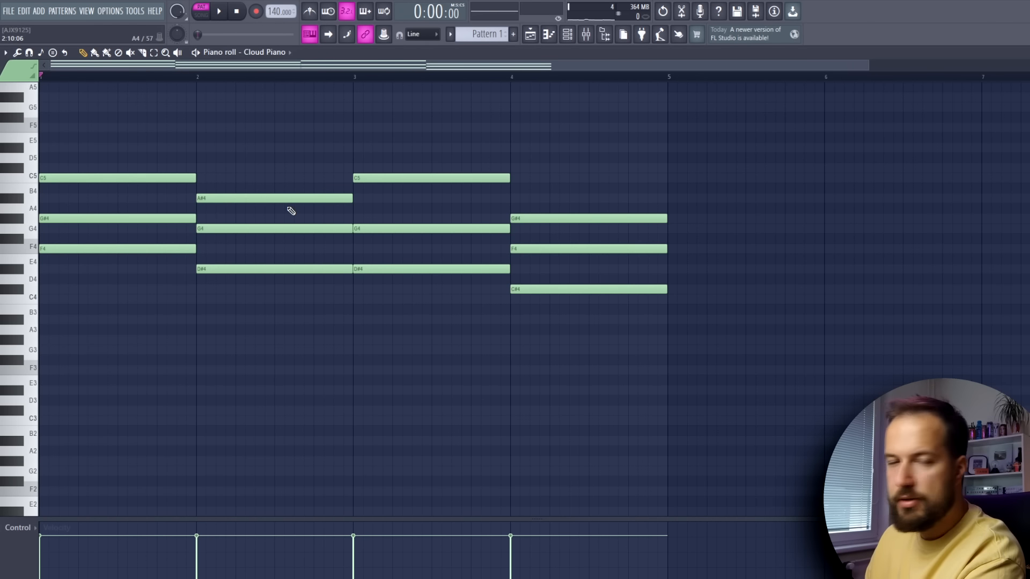
pyautogui.press('space')
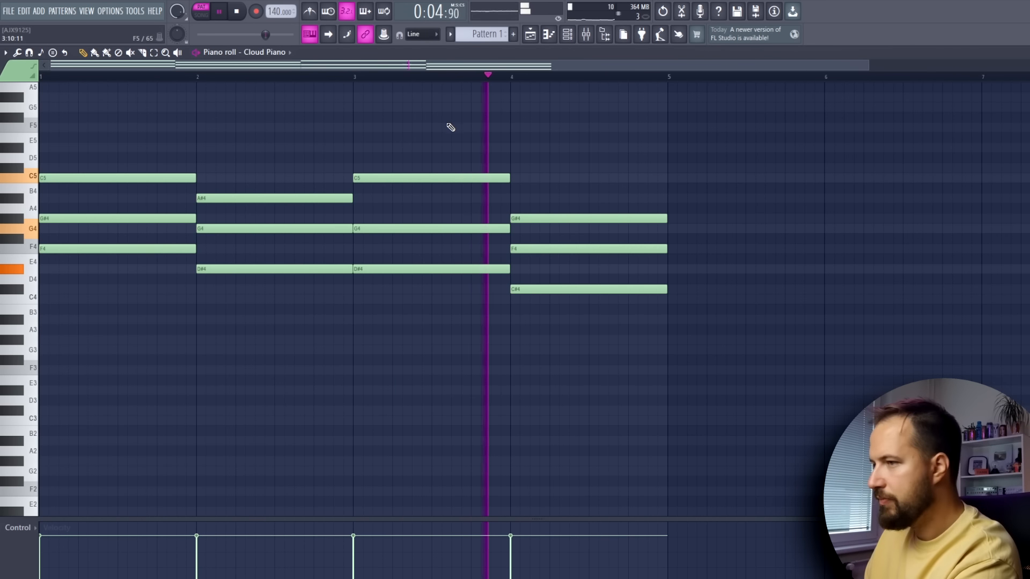
pyautogui.press('space')
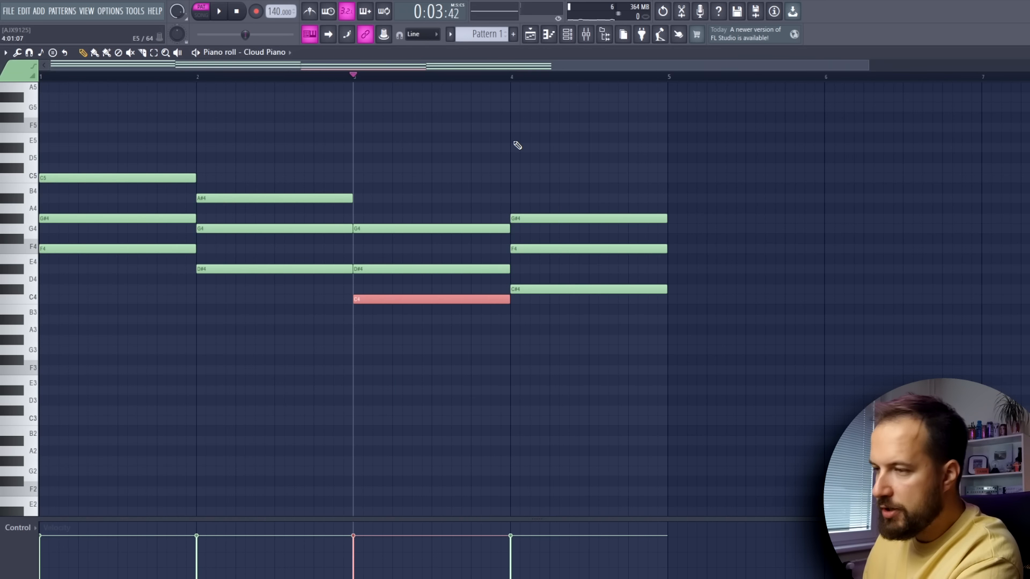
# Compare the bar 3 chord by ear with its root alternating between C4 and C5, leaving the root at C5.
pyautogui.press('space')
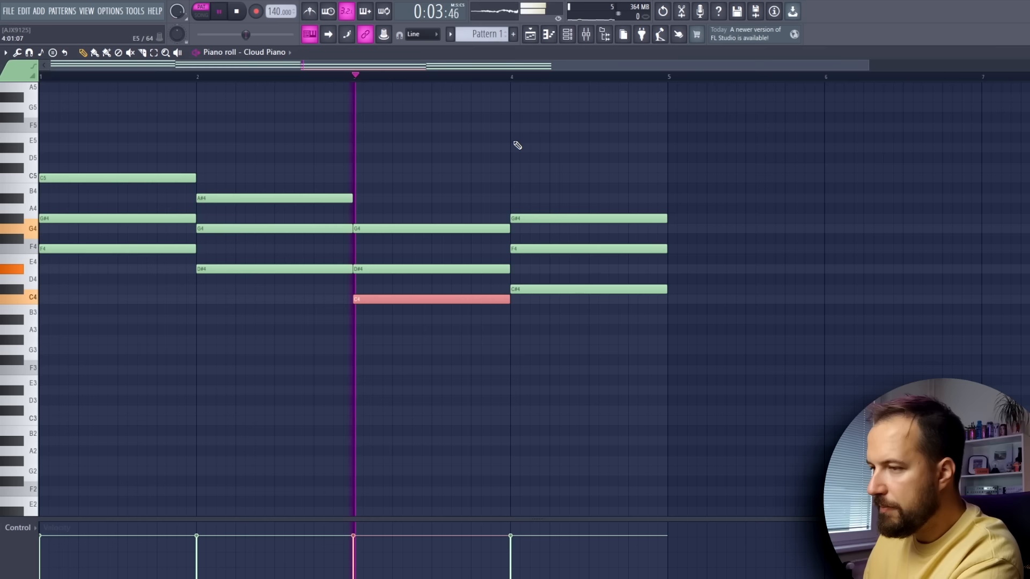
pyautogui.press('space')
pyautogui.hotkey('ctrl', 'Up')
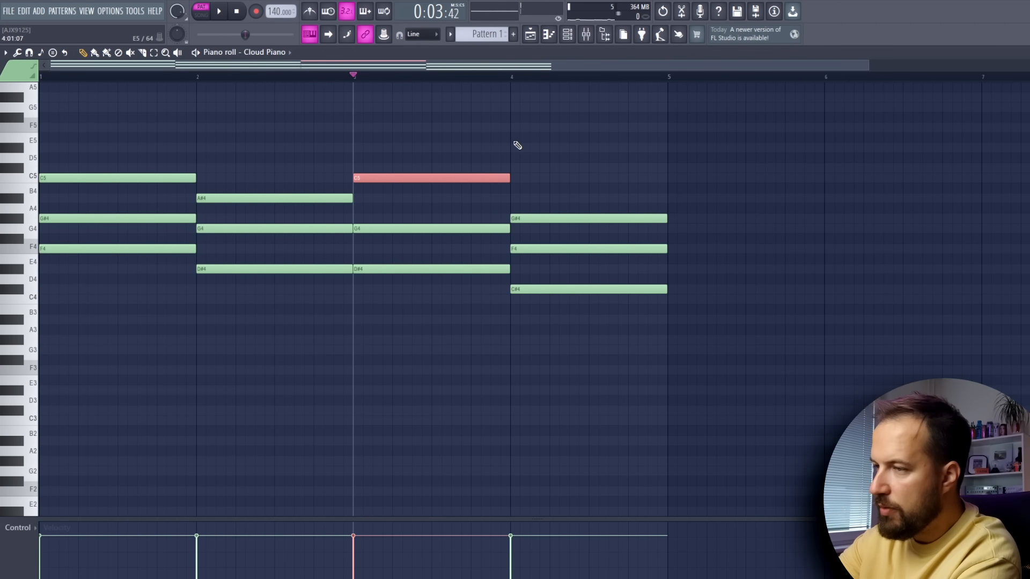
pyautogui.press('space')
pyautogui.press('space')
pyautogui.hotkey('ctrl', 'Down')
pyautogui.press('space')
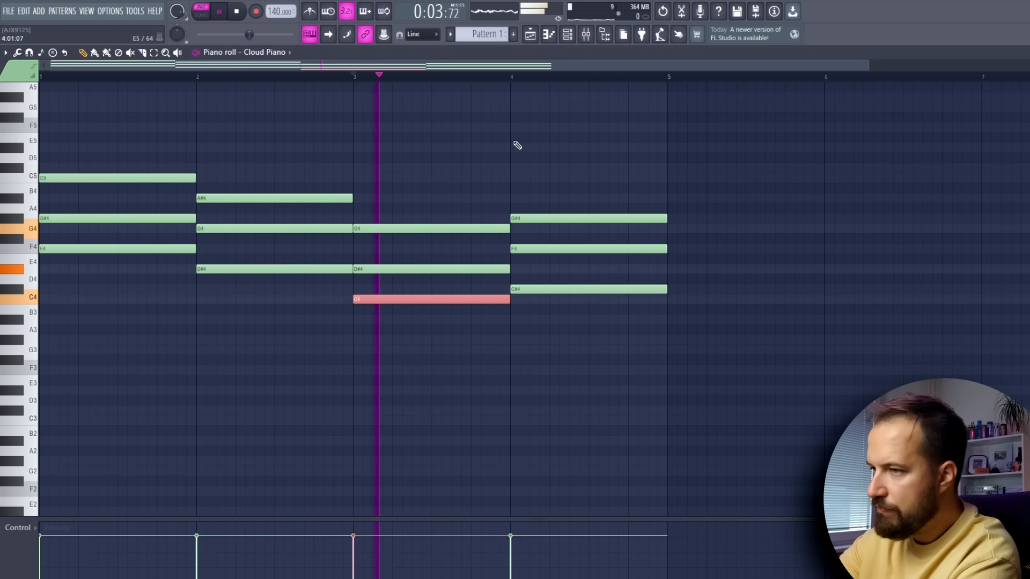
pyautogui.press('space')
pyautogui.hotkey('ctrl', 'Up')
pyautogui.press('space')
pyautogui.press('space')
pyautogui.hotkey('ctrl', 'd')
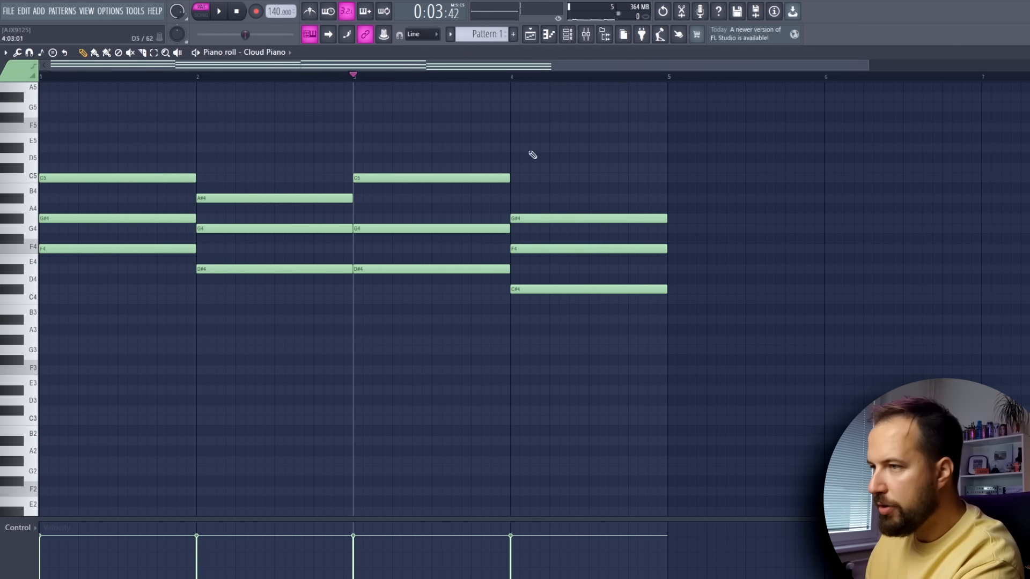
# Invert the bar 4 chord by raising C#4 and F4 one octave to C#5 and F5, and play the progression.
pyautogui.moveTo(719, 223); pyautogui.dragTo(566, 358)
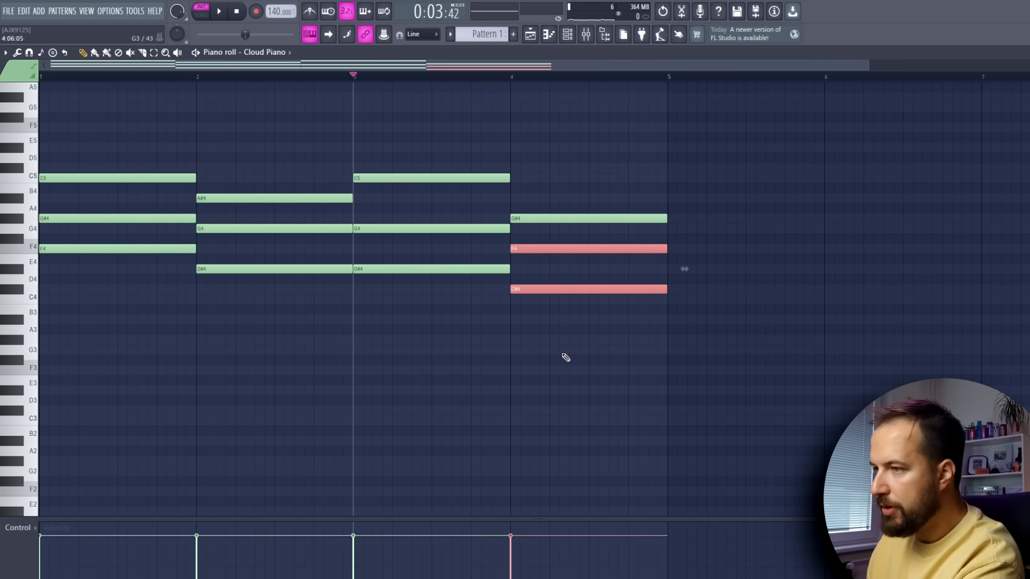
pyautogui.hotkey('ctrl', 'Up')
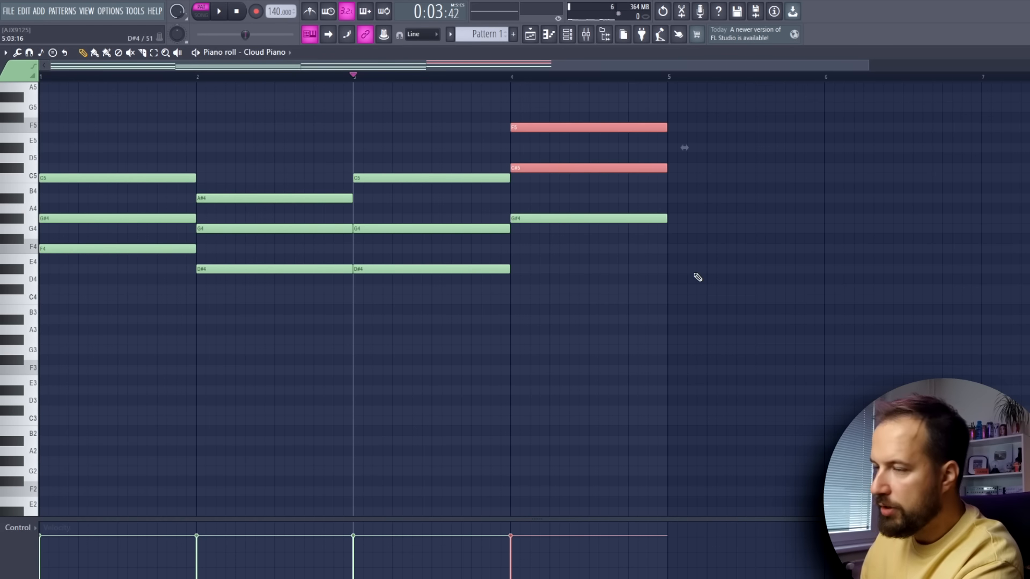
pyautogui.press('space')
pyautogui.click(328, 119)
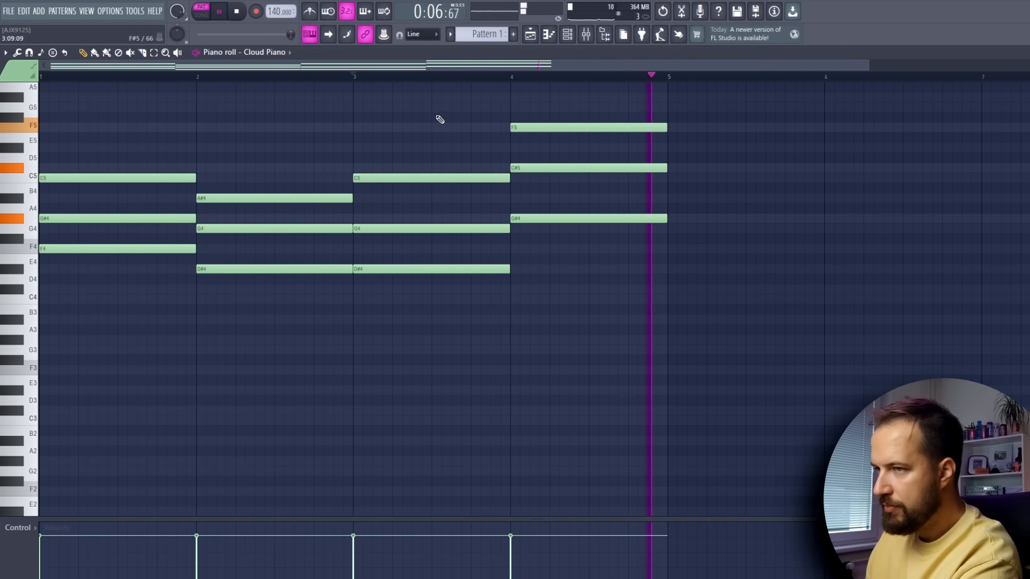
pyautogui.scroll(1, 303, 144)
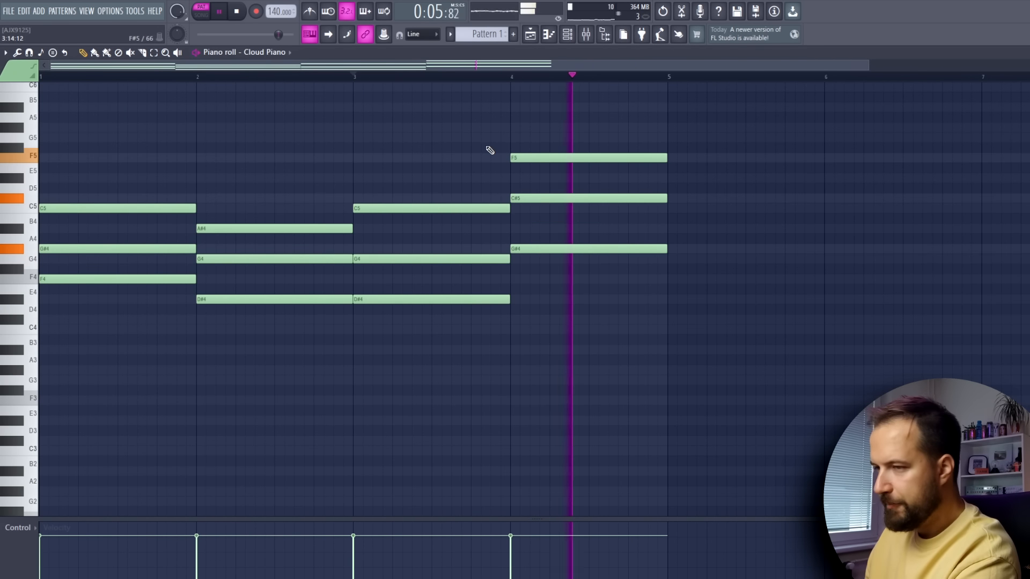
pyautogui.press('space')
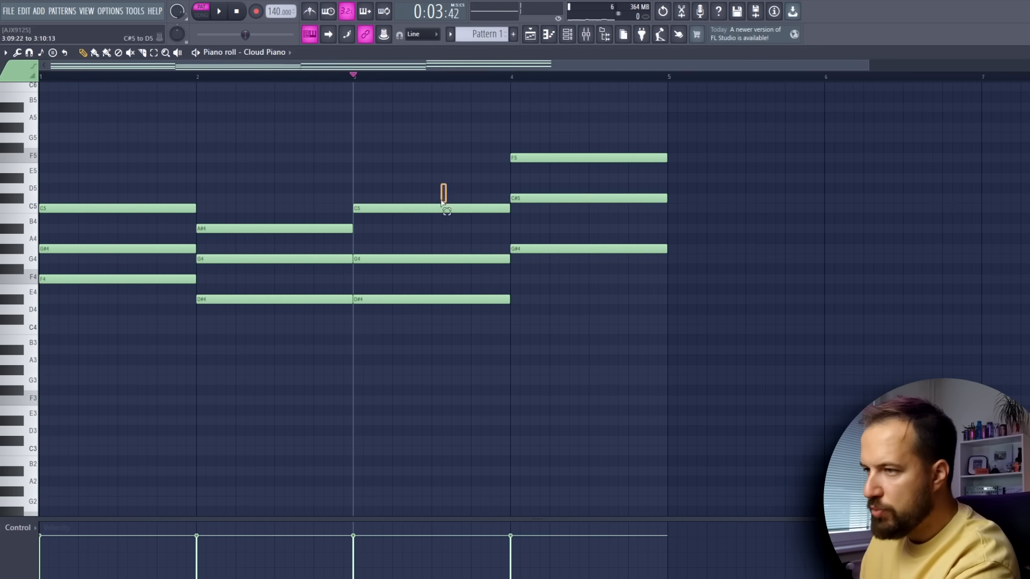
# Return both inverted chords to root position by lowering C5 in bar 3 and C#5 and F5 in bar 4 one octave.
pyautogui.click(430, 209)
pyautogui.hotkey('ctrl', 'Down')
pyautogui.moveTo(683, 133); pyautogui.dragTo(604, 201)
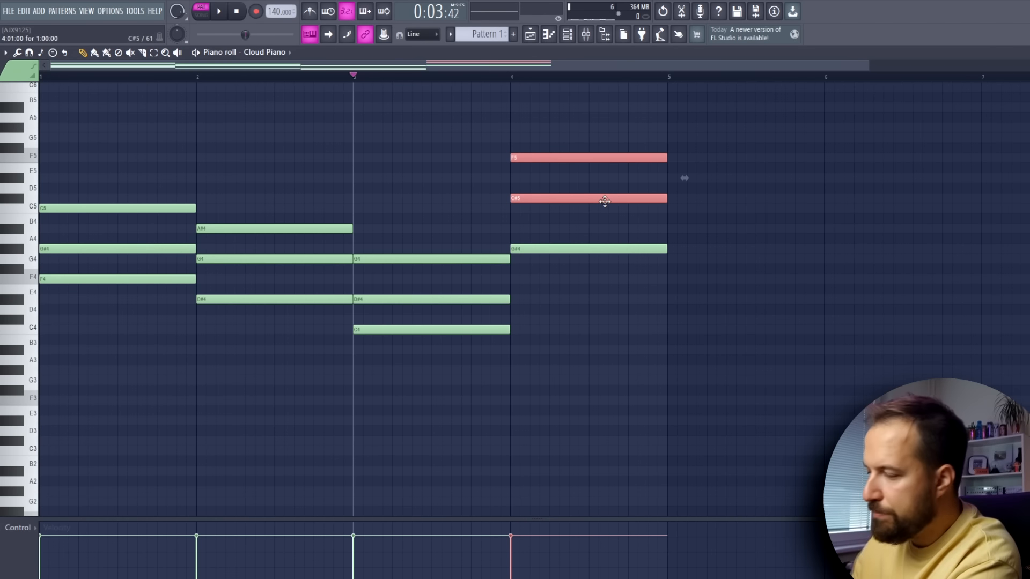
pyautogui.hotkey('ctrl', 'Down')
pyautogui.click(624, 367)
# Copy the root notes of all four chords one octave down as bass notes F3, D#3, C3 and C#3.
pyautogui.moveTo(685, 313); pyautogui.dragTo(414, 332)
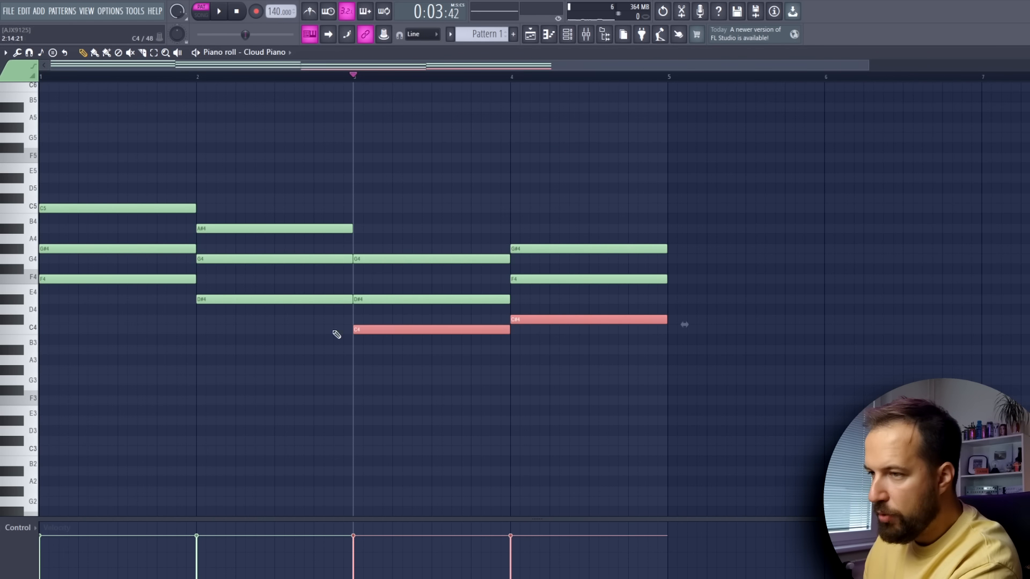
pyautogui.moveTo(271, 333); pyautogui.dragTo(236, 297)
pyautogui.moveTo(156, 333); pyautogui.dragTo(85, 277)
pyautogui.scroll(-3, 152, 334)
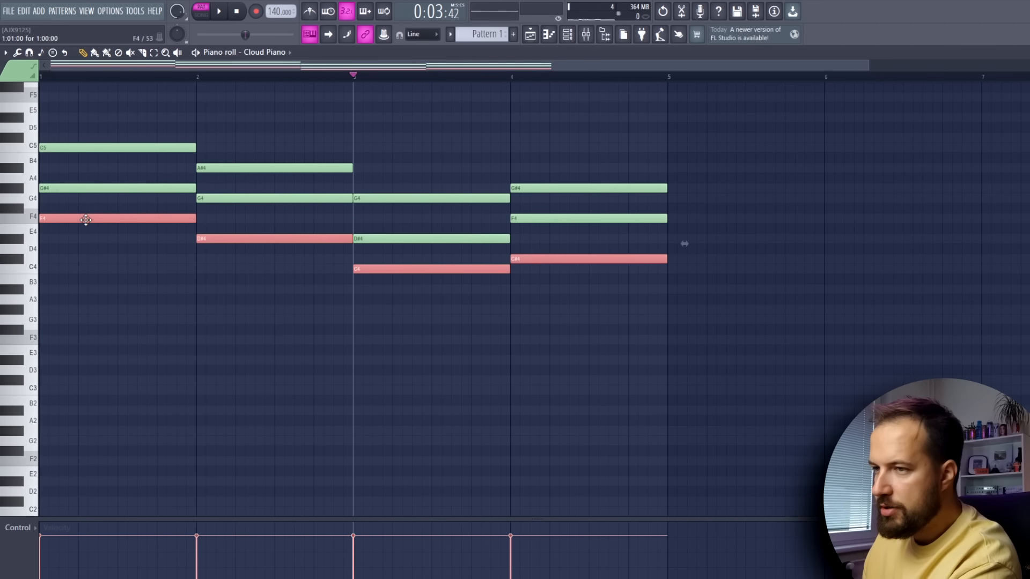
pyautogui.moveTo(85, 219); pyautogui.dragTo(71, 342)
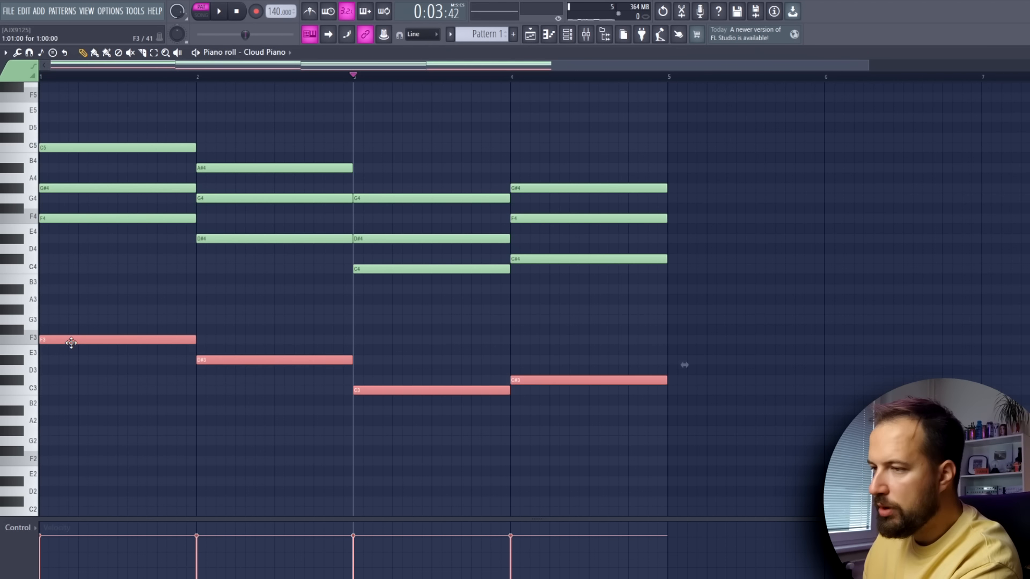
# Restore the inversions by raising C4 in bar 3 and C#4 and F4 in bar 4 one octave, and play the result.
pyautogui.moveTo(500, 315); pyautogui.dragTo(475, 269)
pyautogui.moveTo(640, 294); pyautogui.dragTo(608, 220)
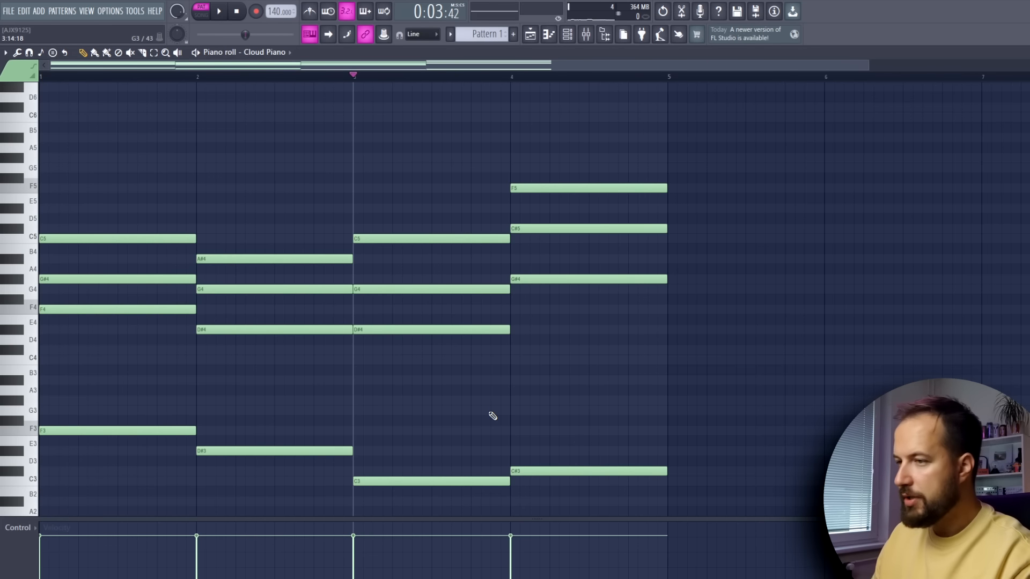
pyautogui.press('space')
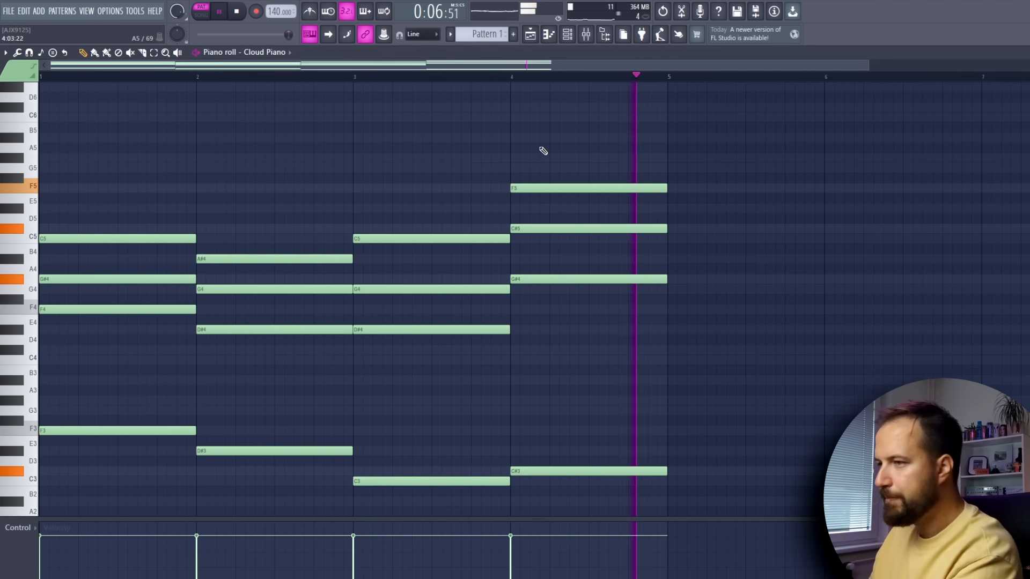
pyautogui.press('space')
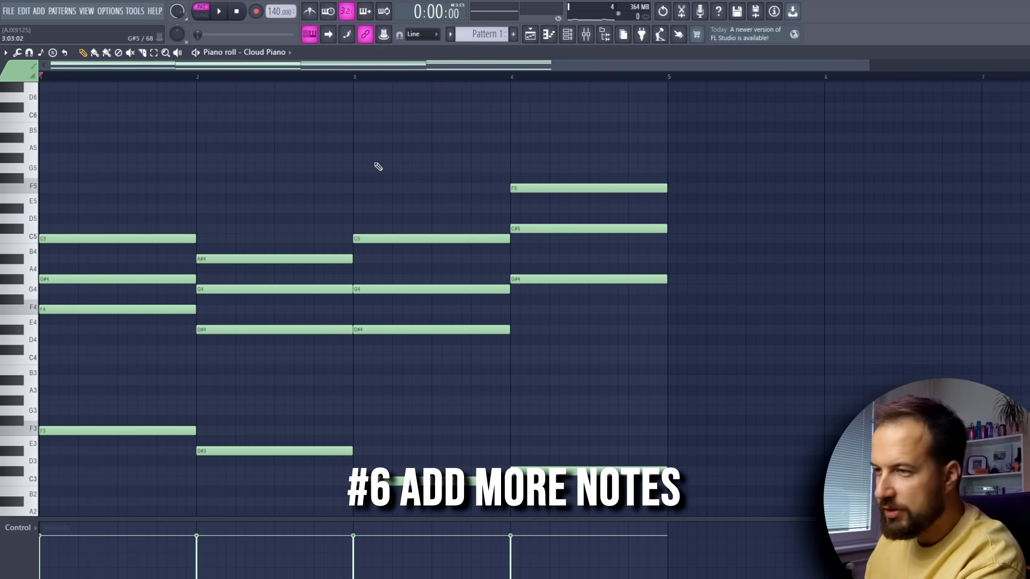
# Try a one-bar D#5 above the bar 1 chord, audition the chord with and without it, and remove the trial notes.
pyautogui.scroll(1, 51, 264)
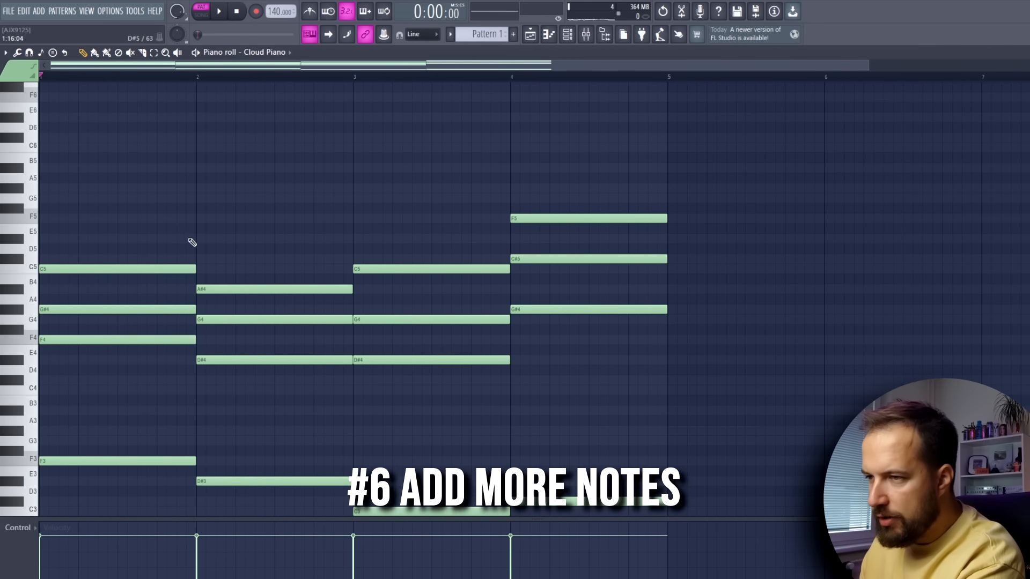
pyautogui.click(45, 242)
pyautogui.press('space')
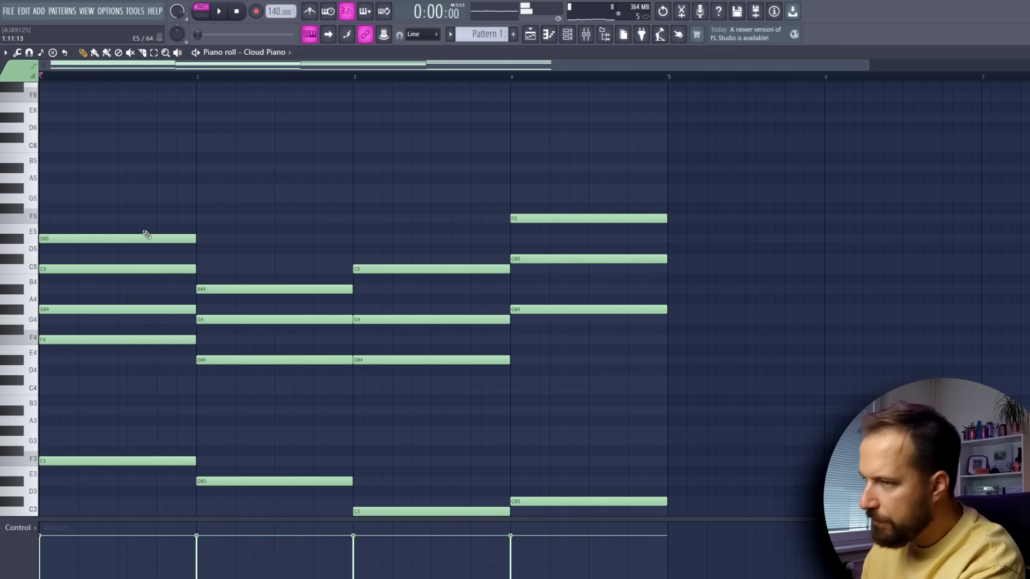
pyautogui.click(200, 239)
pyautogui.press('space')
pyautogui.rightClick(212, 238)
pyautogui.press('space')
pyautogui.rightClick(134, 238)
pyautogui.press('space')
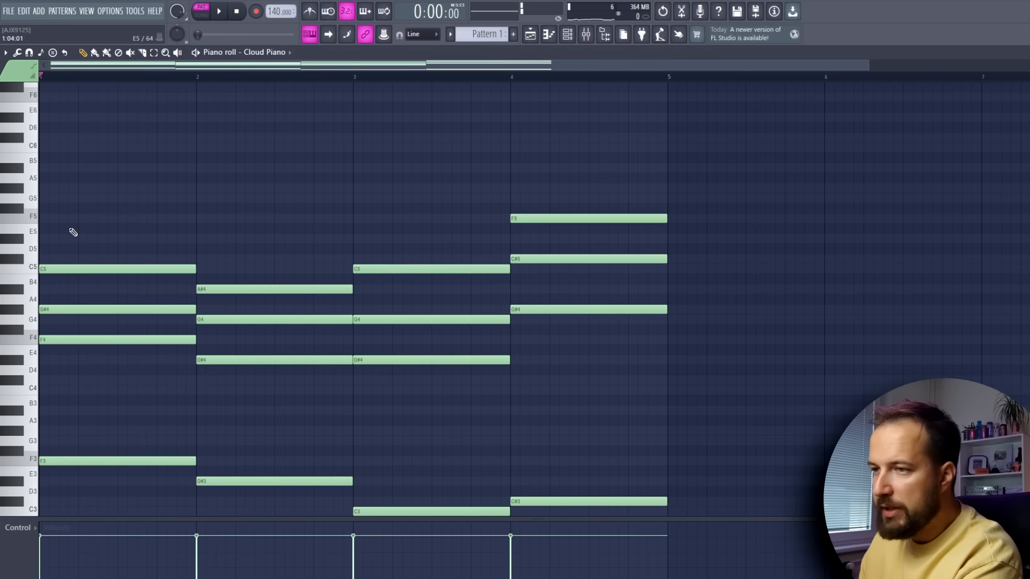
pyautogui.click(46, 171)
pyautogui.rightClick(48, 171)
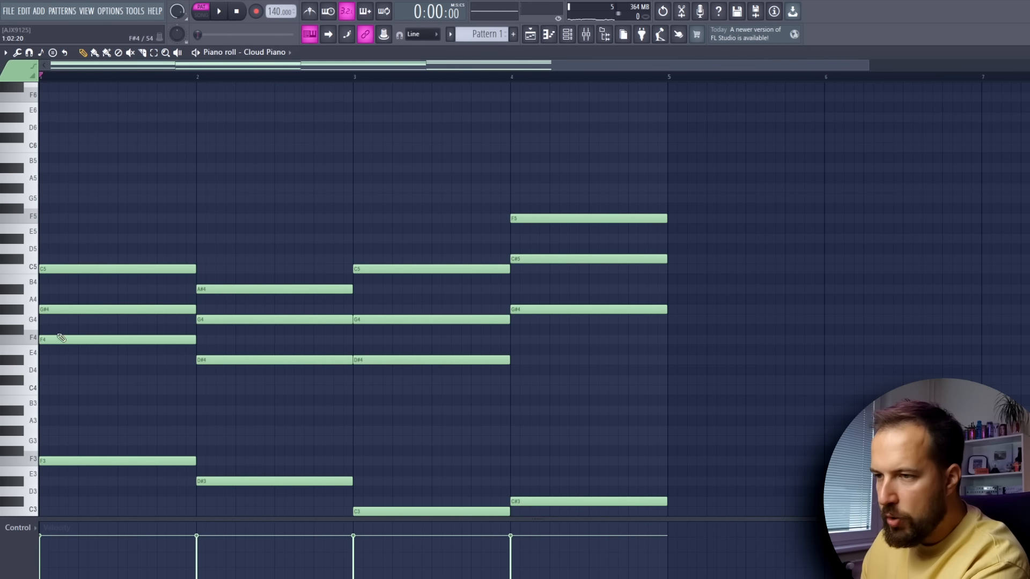
# Add a one-bar G#5 above the bar 1 chord as an octave-higher extra note and audition the chord.
pyautogui.click(19, 312)
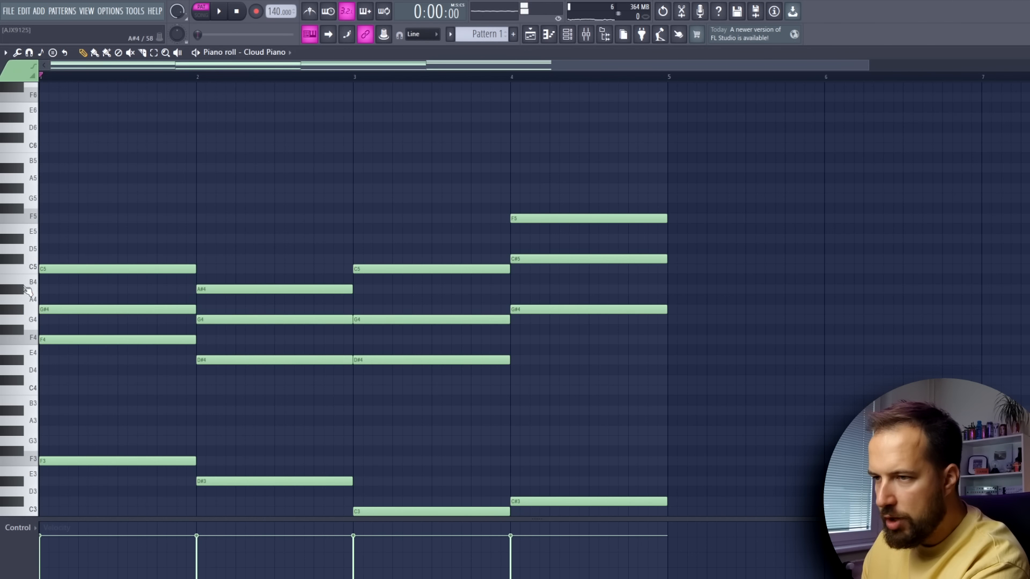
pyautogui.click(45, 189)
pyautogui.press('space')
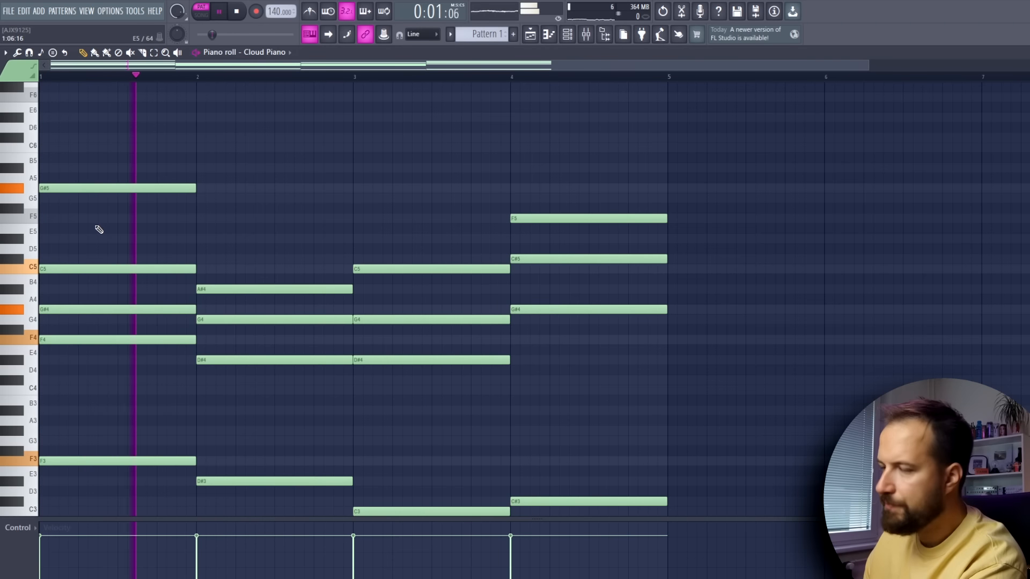
pyautogui.press('space')
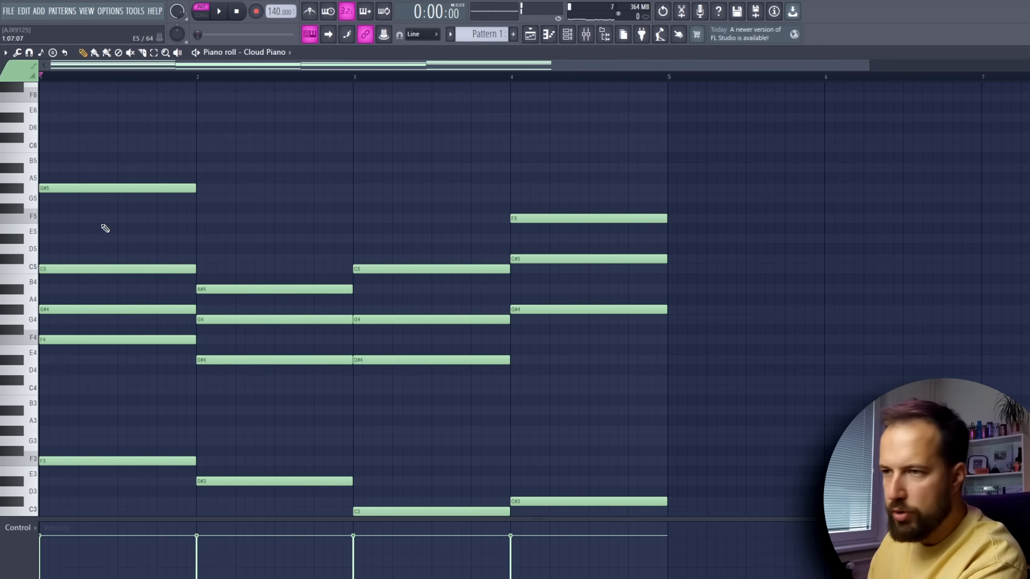
pyautogui.press('space')
pyautogui.press('space')
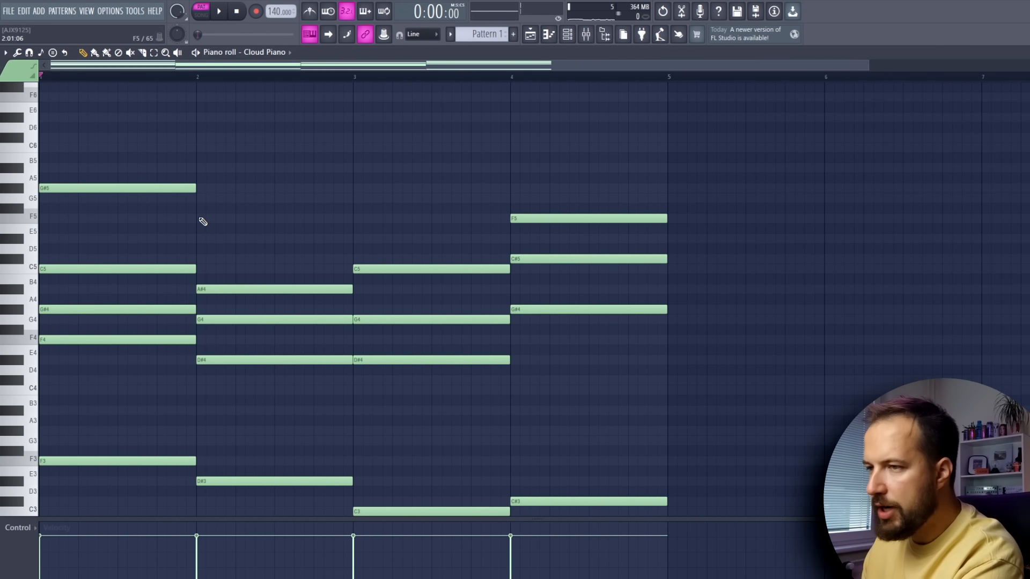
# Try F5, D#5 and G5 one after another above the bar 2 chord, auditioning each, and remove the trial note.
pyautogui.click(203, 221)
pyautogui.click(200, 80)
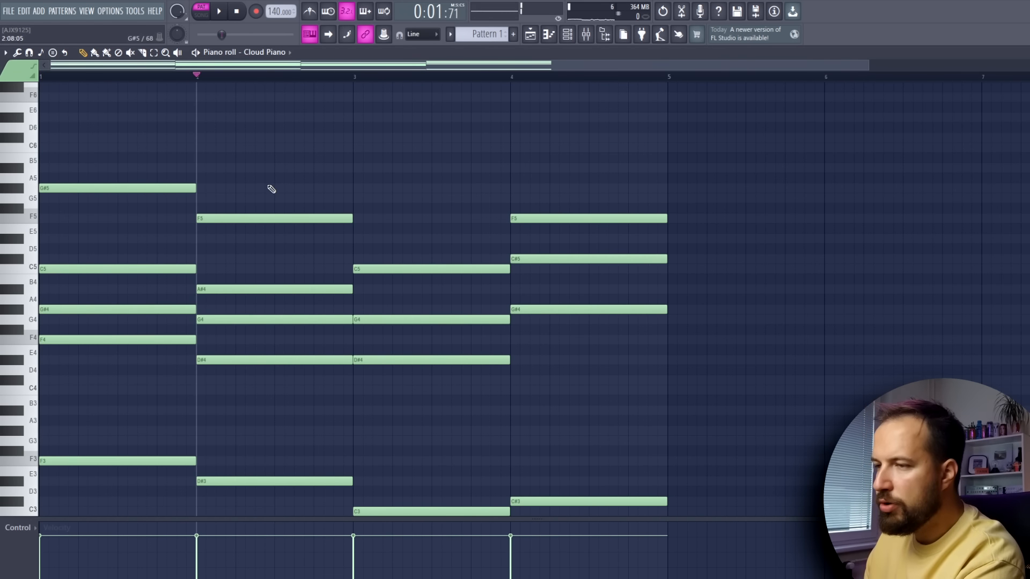
pyautogui.press('space')
pyautogui.press('space')
pyautogui.rightClick(222, 220)
pyautogui.click(202, 238)
pyautogui.press('space')
pyautogui.press('space')
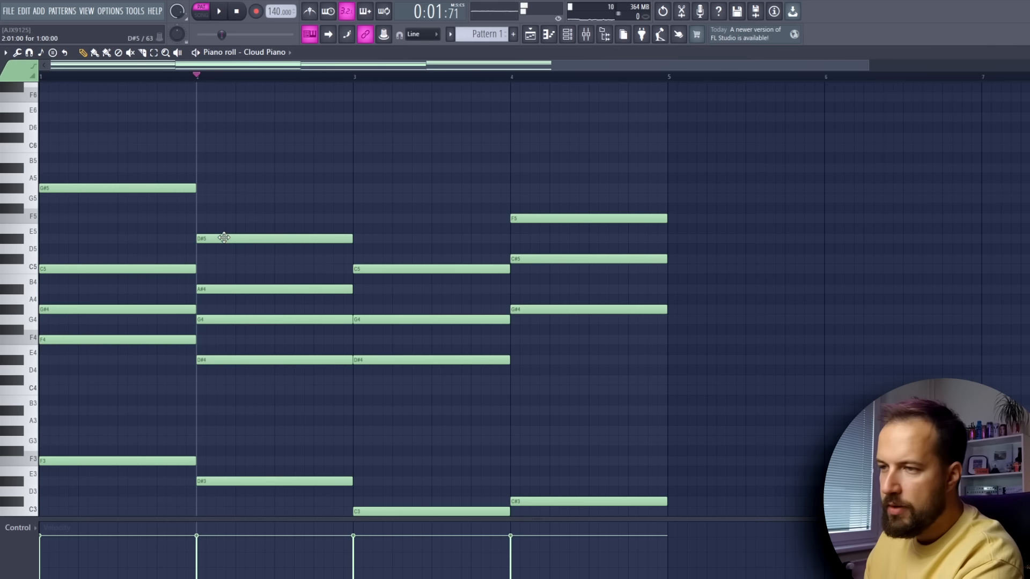
pyautogui.moveTo(217, 238); pyautogui.dragTo(222, 199)
pyautogui.press('space')
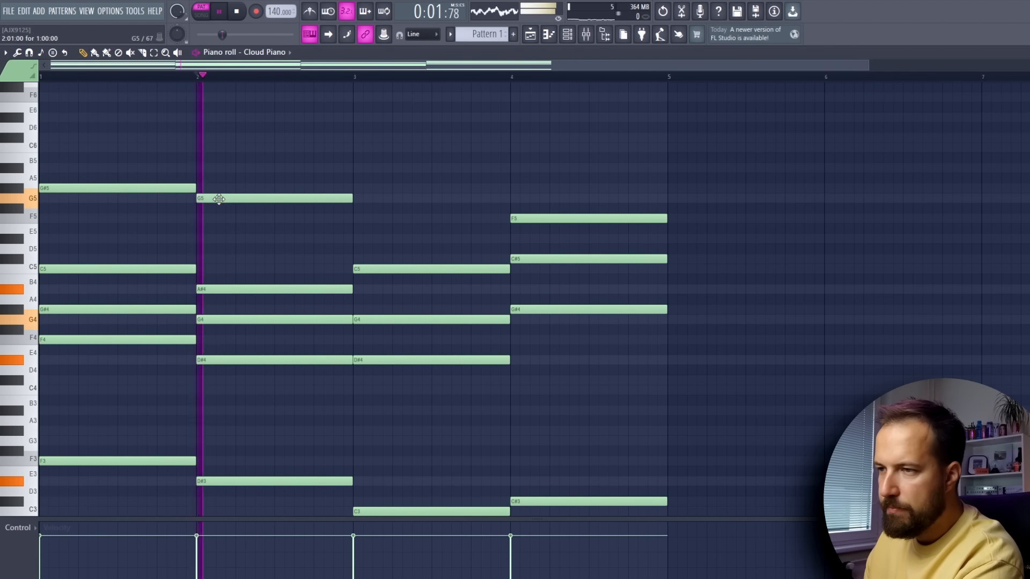
pyautogui.press('space')
pyautogui.rightClick(215, 197)
# Add a one-bar A#5 above the bar 2 chord and D#5 above the bar 3 chord, and play the progression.
pyautogui.click(204, 167)
pyautogui.press('space')
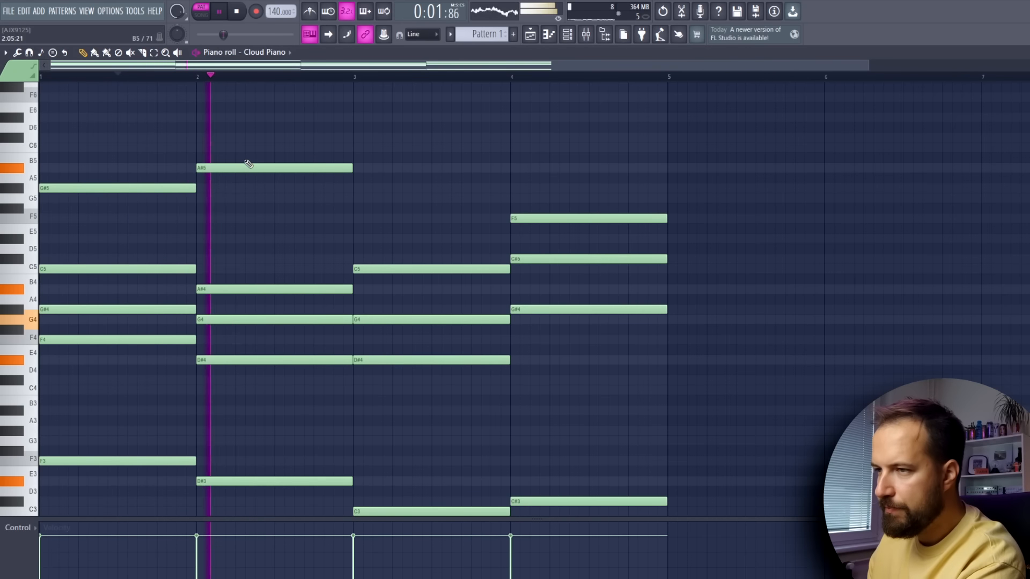
pyautogui.click(356, 238)
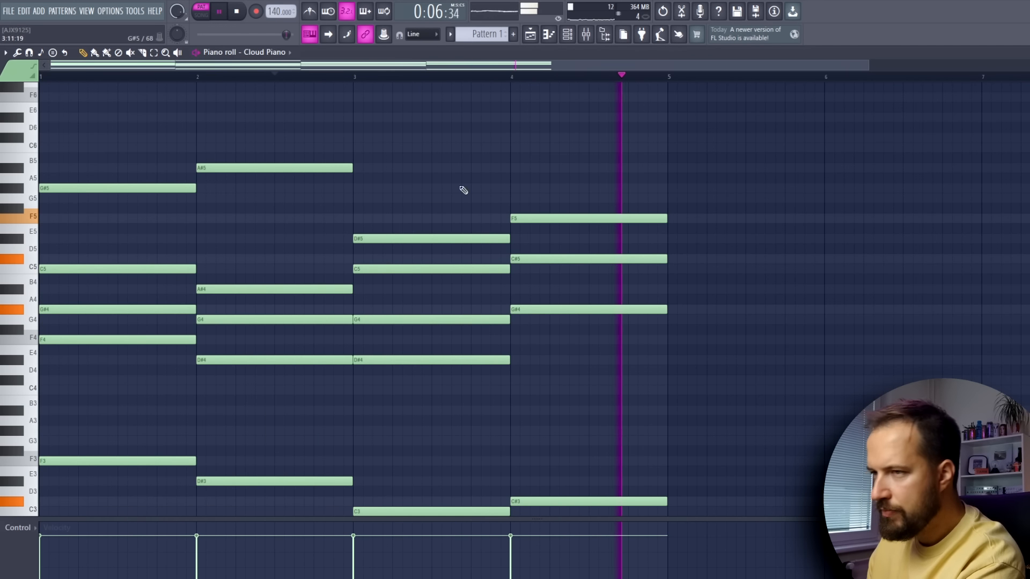
pyautogui.press('space')
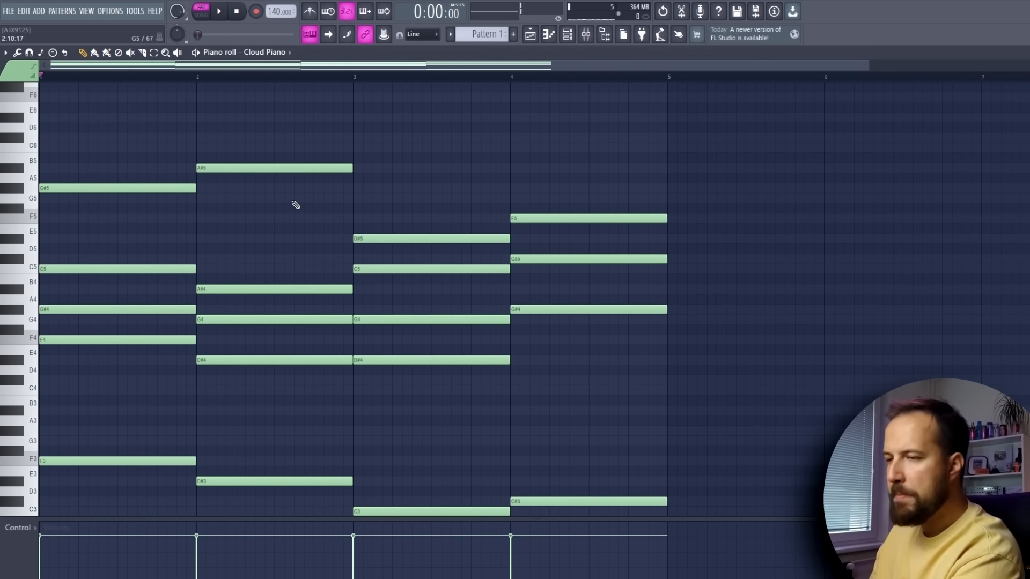
pyautogui.press('space')
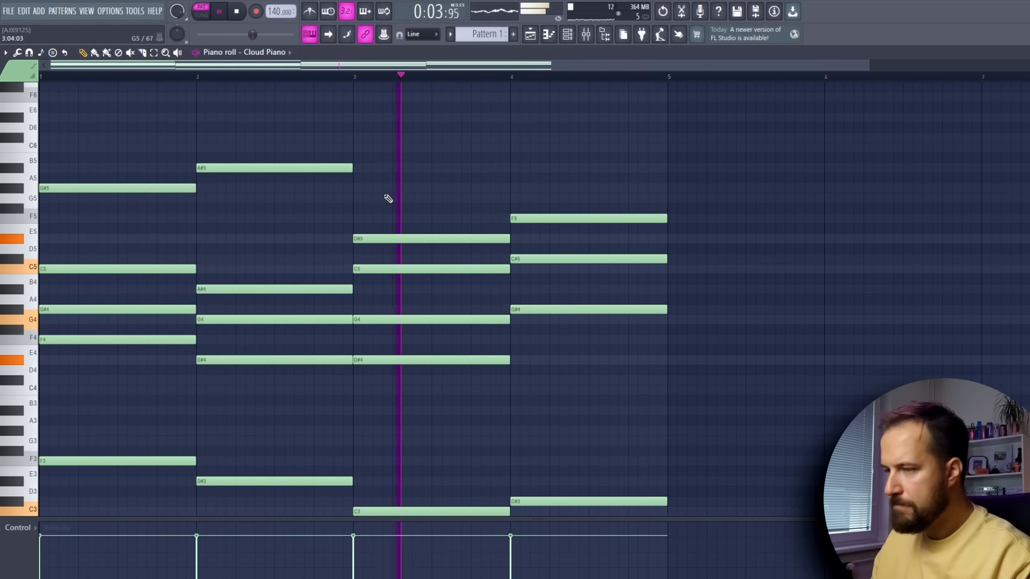
pyautogui.press('space')
# Delete all notes of the F minor progression from the pattern.
pyautogui.scroll(-2, 400, 185)
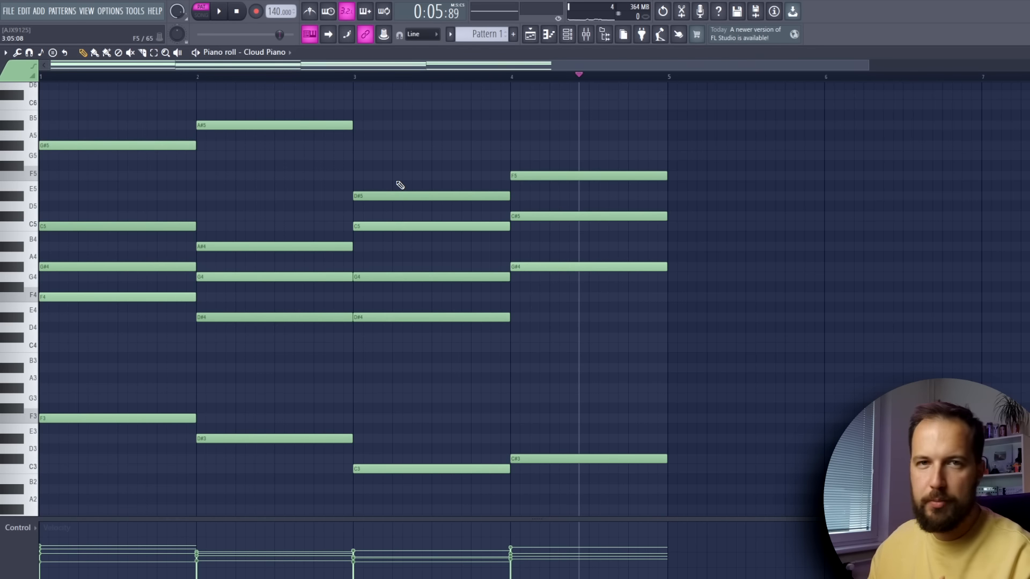
pyautogui.moveTo(758, 82); pyautogui.dragTo(40, 477)
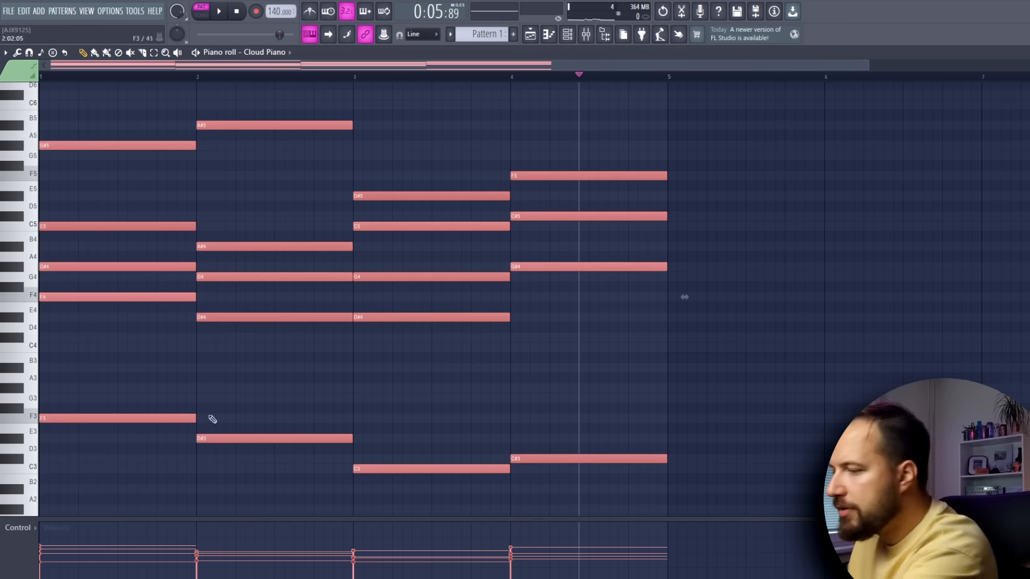
pyautogui.press('Delete')
# Set the scale highlighting to Major (Ionian) with root note G.
pyautogui.click(5, 52)
pyautogui.moveTo(16, 108)
pyautogui.moveTo(155, 272)
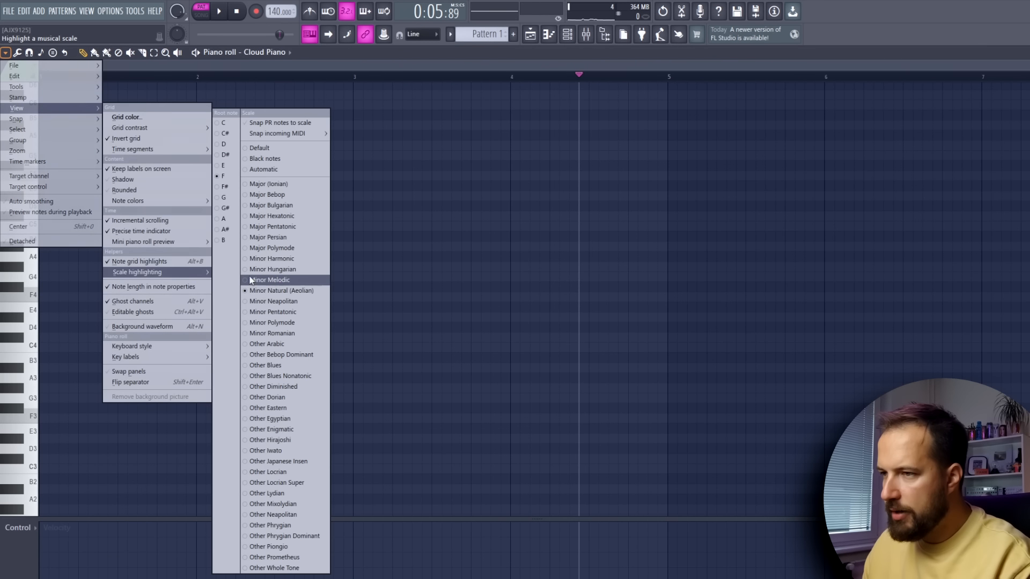
pyautogui.click(288, 184)
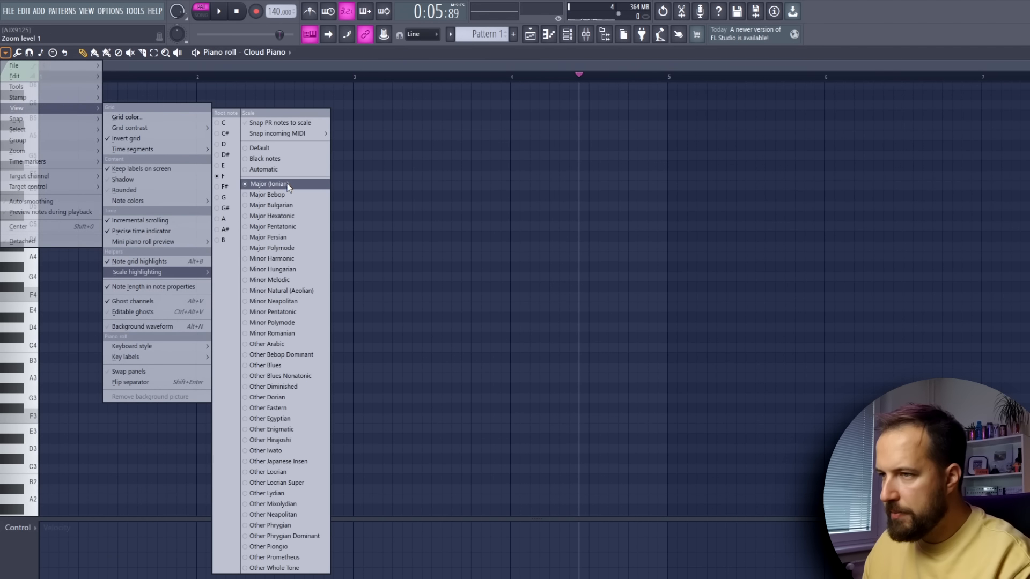
pyautogui.click(230, 197)
pyautogui.rightClick(448, 179)
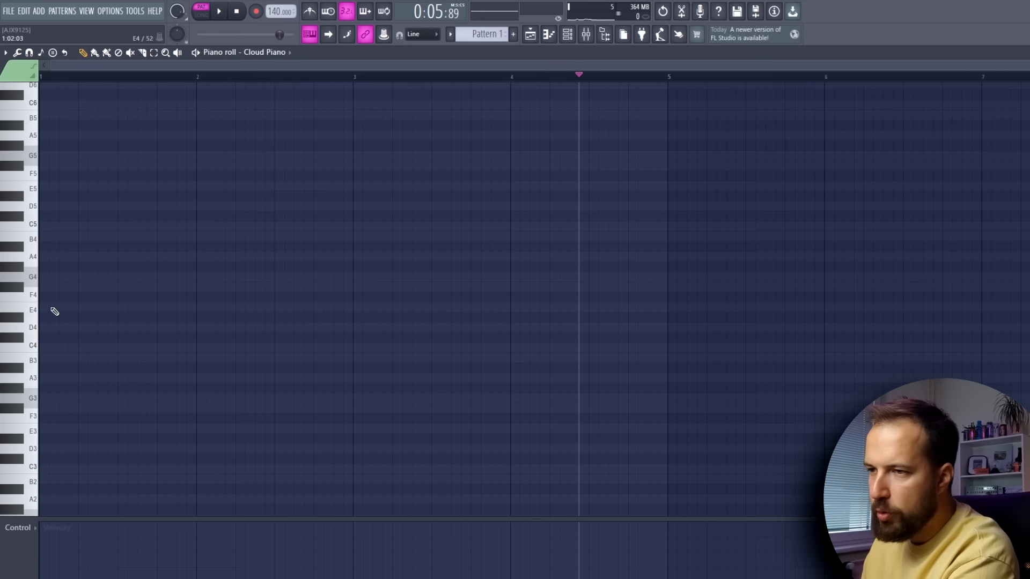
# Place one-bar root notes G4, A4, E4 and C5 in bars 1 to 4.
pyautogui.click(47, 281)
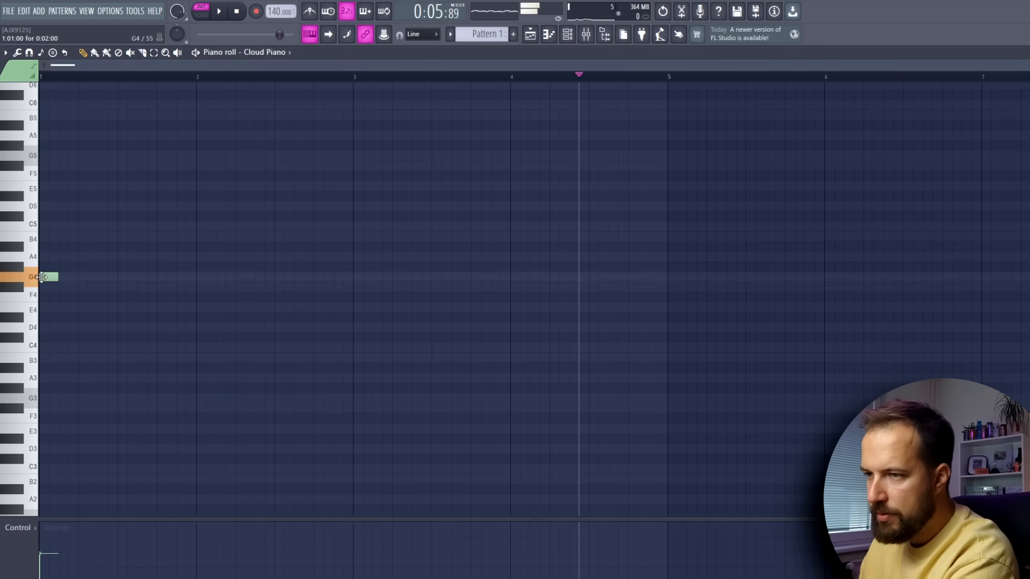
pyautogui.click(199, 256)
pyautogui.click(353, 307)
pyautogui.moveTo(531, 236); pyautogui.dragTo(531, 230)
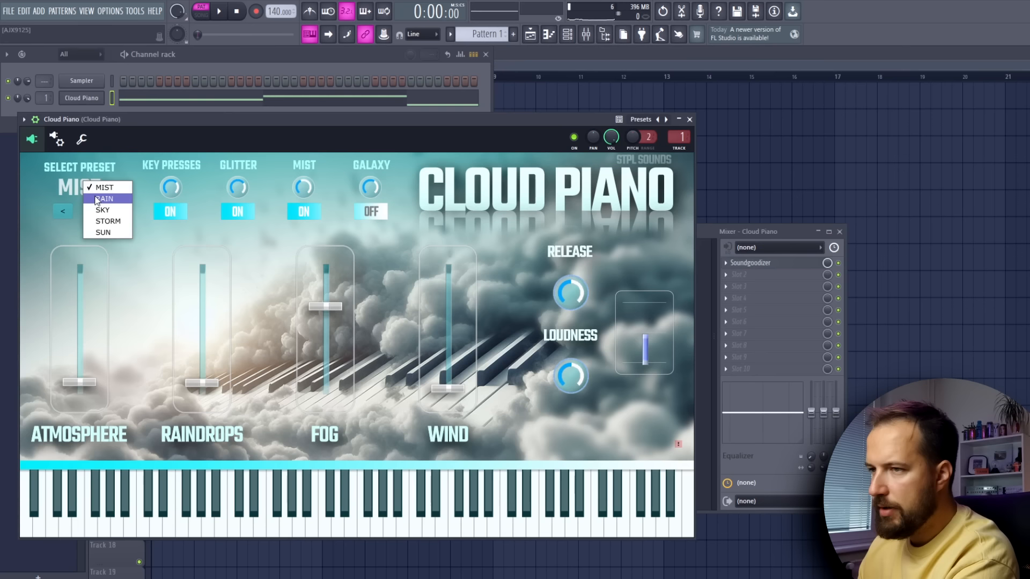
# Switch the Cloud Piano to the RAIN preset with Drone, Rain and Galaxy on, and play the root notes.
pyautogui.click(96, 197)
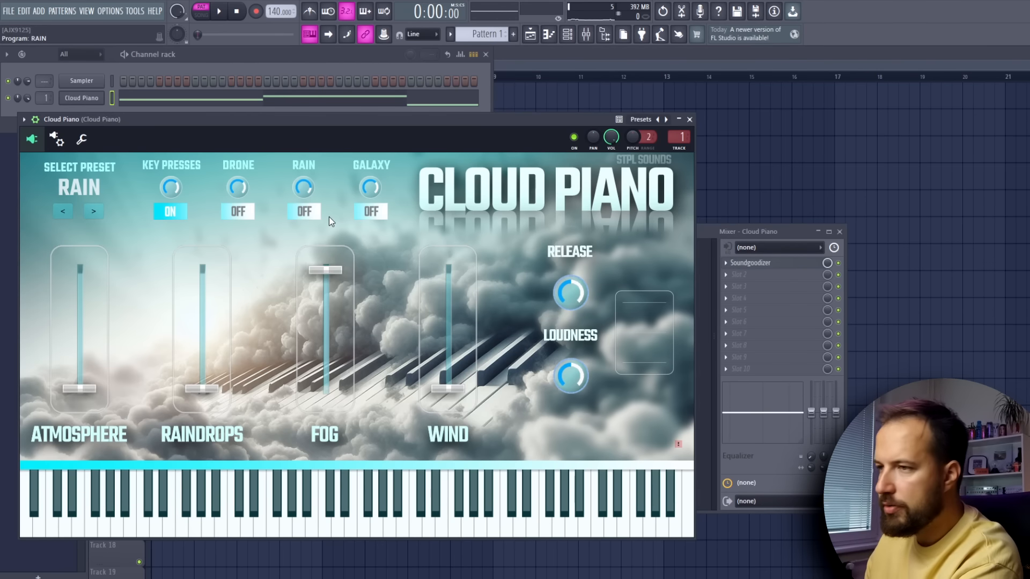
pyautogui.click(240, 212)
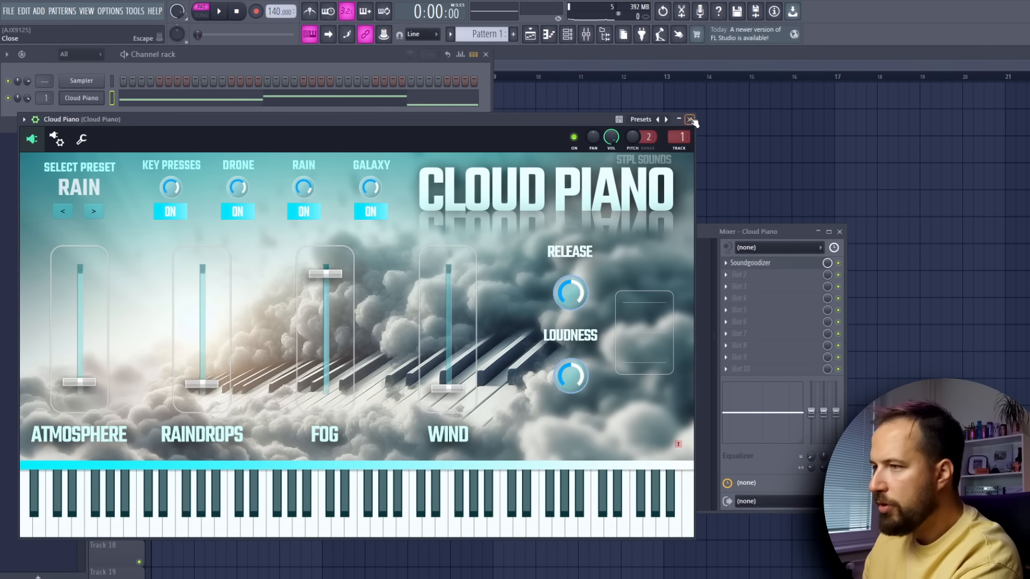
pyautogui.press('space')
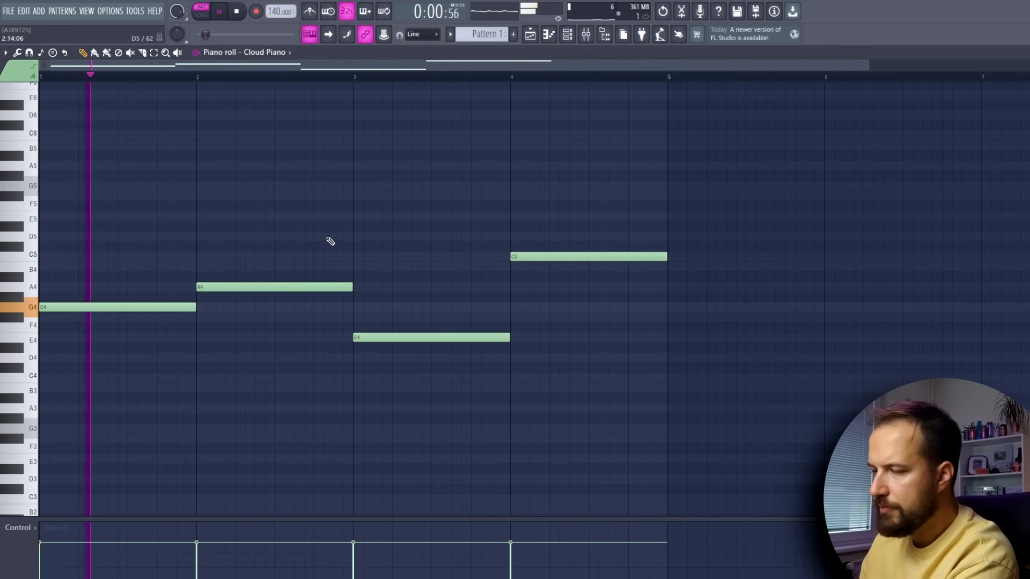
pyautogui.scroll(1, 322, 252)
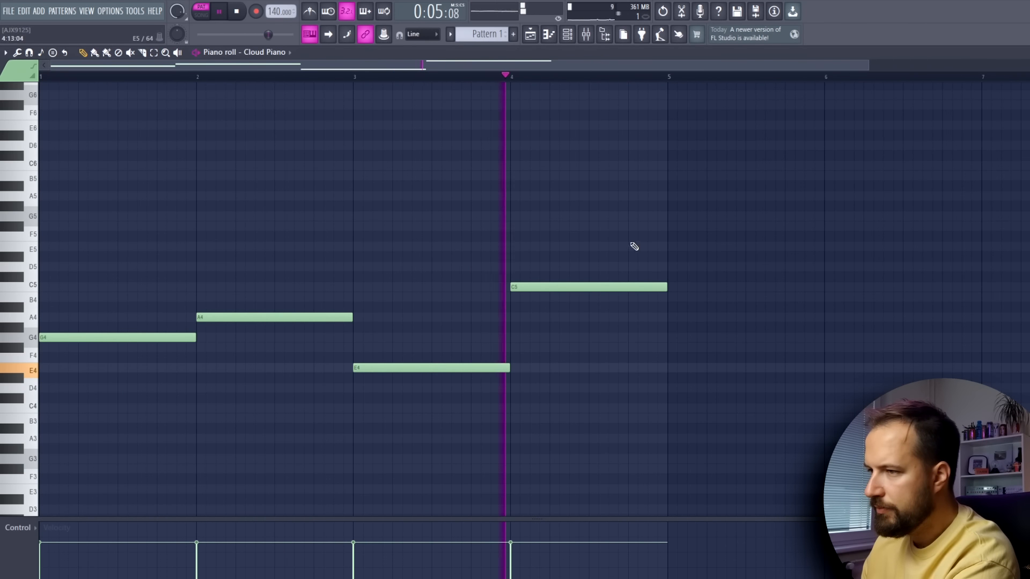
# Copy the four root notes one octave down as bass notes G3, A3, E3 and C4, and play the result.
pyautogui.moveTo(603, 234); pyautogui.dragTo(81, 461)
pyautogui.scroll(-1, 92, 353)
pyautogui.press('space')
pyautogui.keyDown('shift'); pyautogui.moveTo(79, 307); pyautogui.dragTo(55, 432); pyautogui.keyUp('shift')
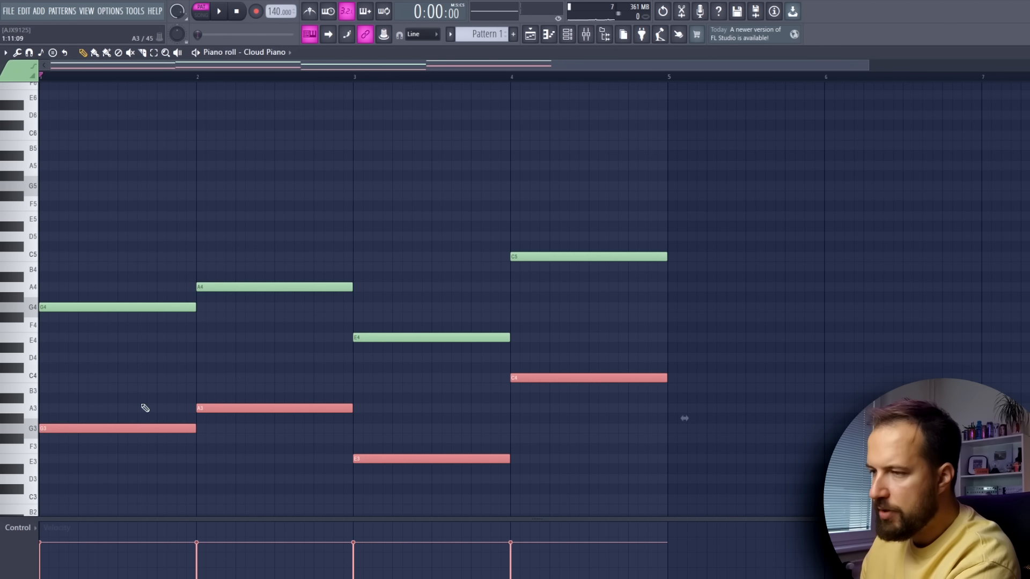
pyautogui.click(94, 420)
pyautogui.press('space')
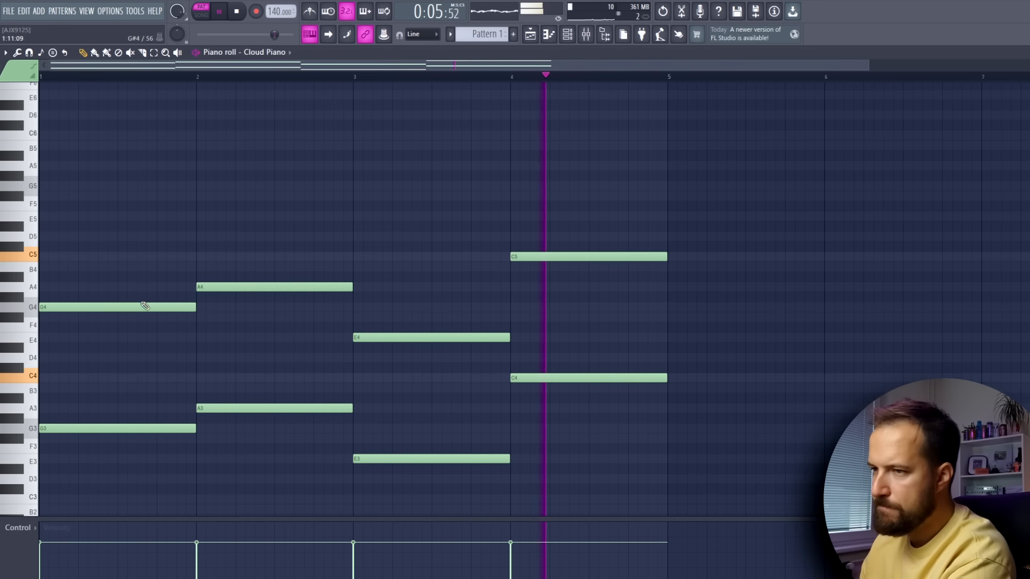
pyautogui.press('space')
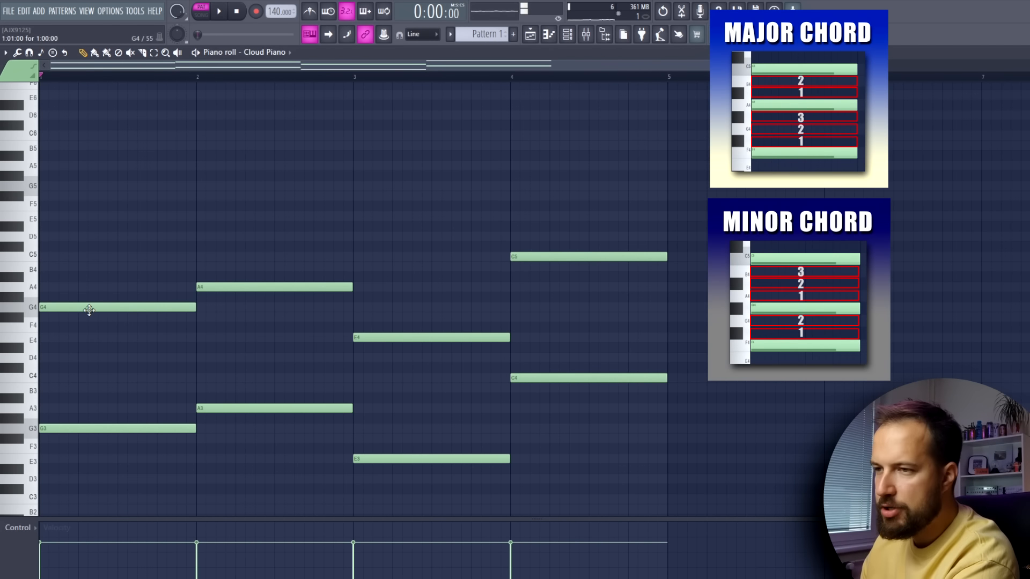
# Complete the G major chord in bar 1 with B4 and D5 and the A minor chord in bar 2 with C5 and E5.
pyautogui.click(42, 267)
pyautogui.click(43, 236)
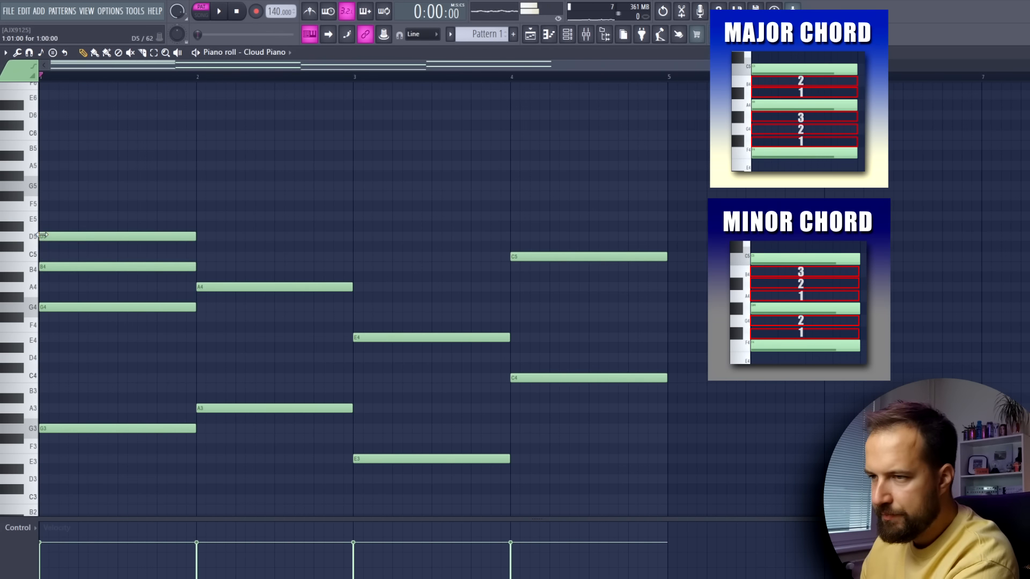
pyautogui.click(199, 256)
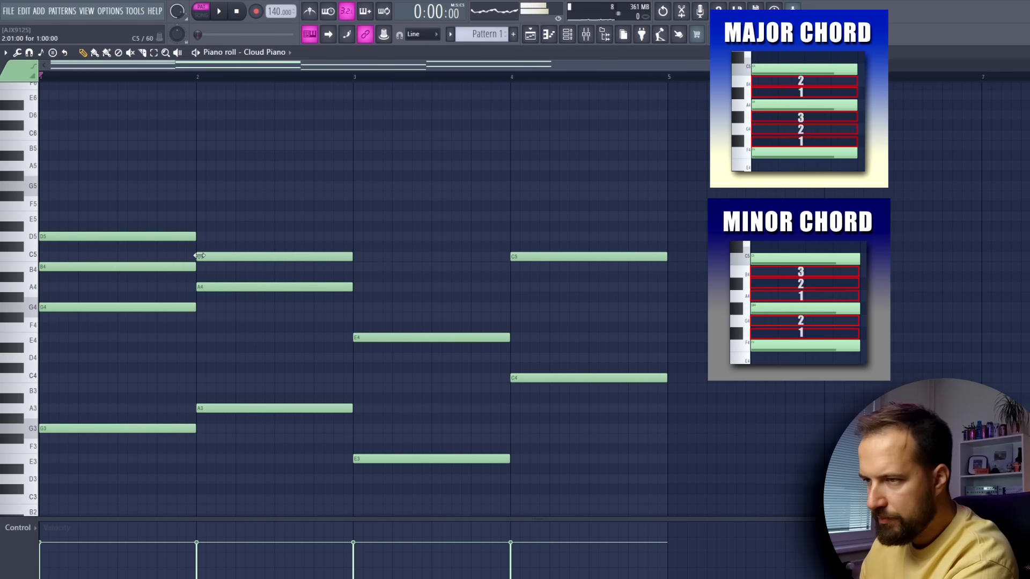
pyautogui.click(200, 216)
# Complete the bar 3 chord with G4 and B4 and the bar 4 chord with E5 and G5, and play the progression.
pyautogui.click(355, 307)
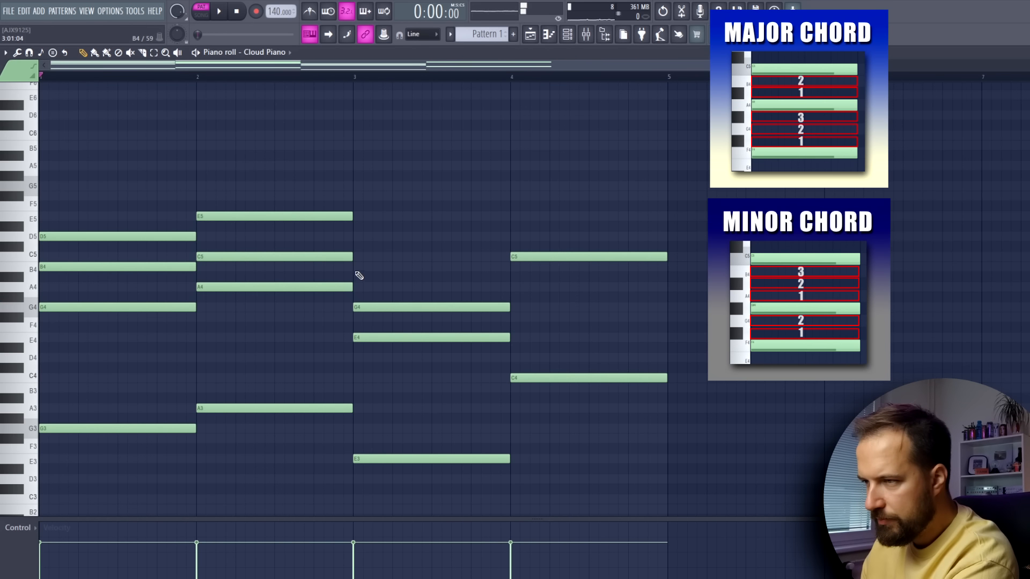
pyautogui.click(356, 267)
pyautogui.click(512, 216)
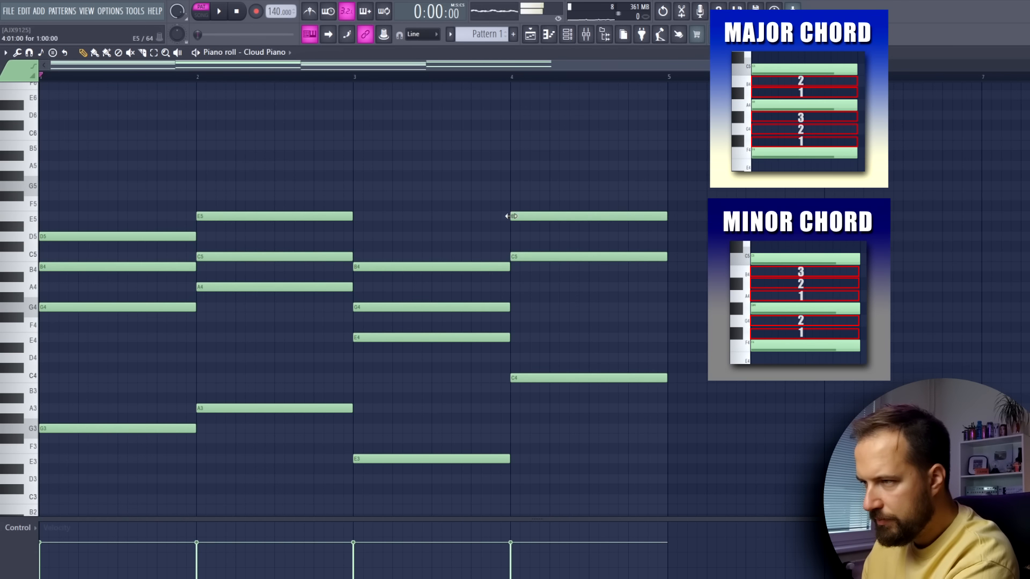
pyautogui.click(517, 186)
pyautogui.scroll(-1, 153, 240)
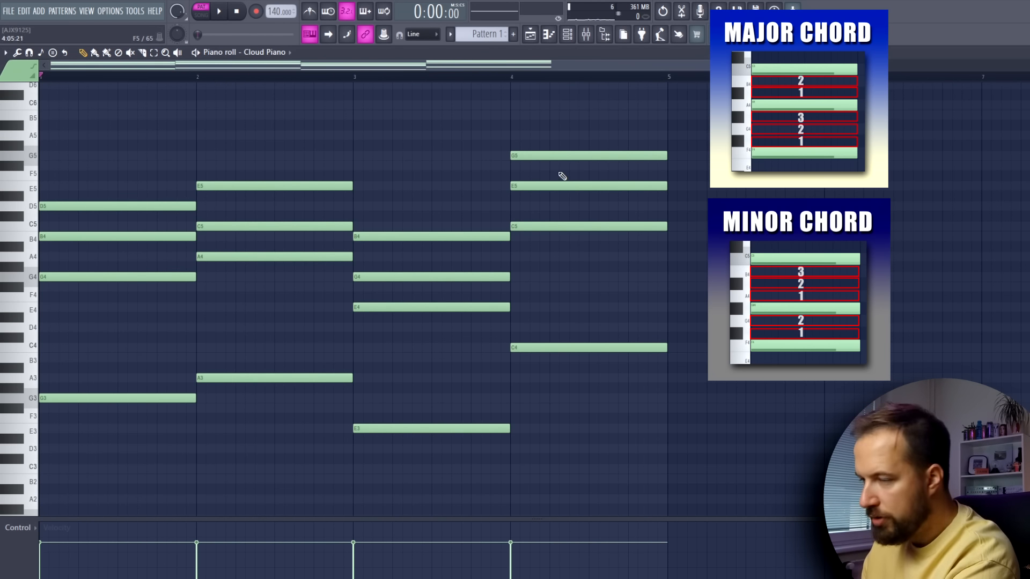
pyautogui.scroll(3, 445, 246)
pyautogui.press('space')
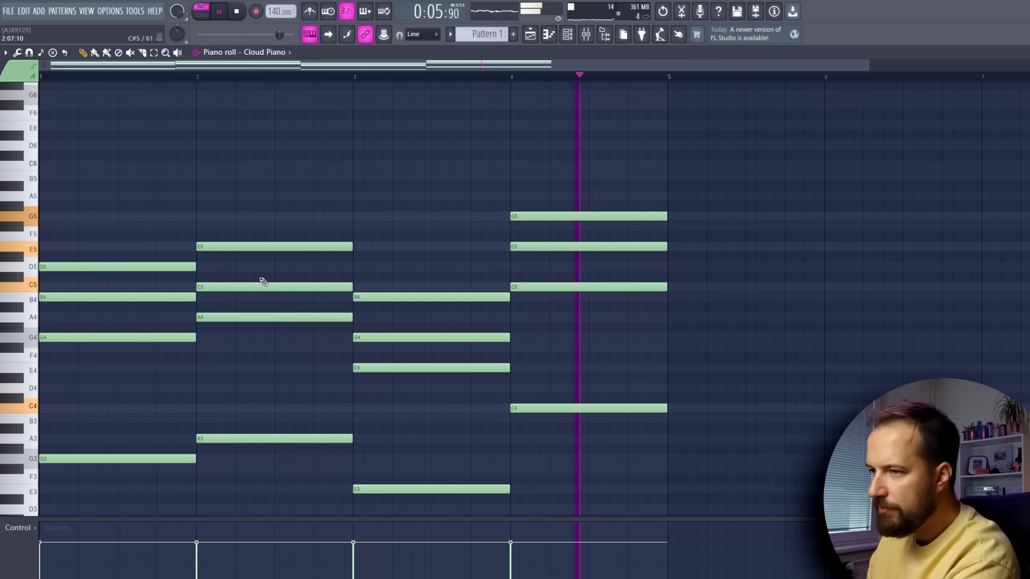
pyautogui.press('space')
# Invert the bar 3 chord by raising E4 and G4 one octave, and play the progression.
pyautogui.moveTo(566, 352); pyautogui.dragTo(436, 382)
pyautogui.moveTo(519, 334); pyautogui.dragTo(475, 345)
pyautogui.hotkey('ctrl', 'Up')
pyautogui.press('space')
pyautogui.keyDown('ctrl'); pyautogui.click(428, 360); pyautogui.keyUp('ctrl')
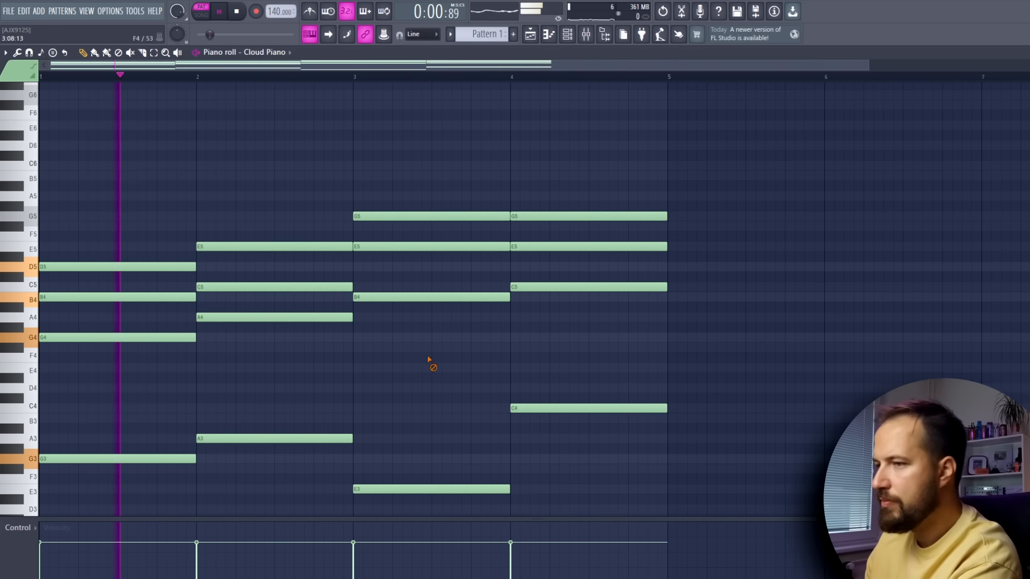
pyautogui.scroll(-1, 422, 345)
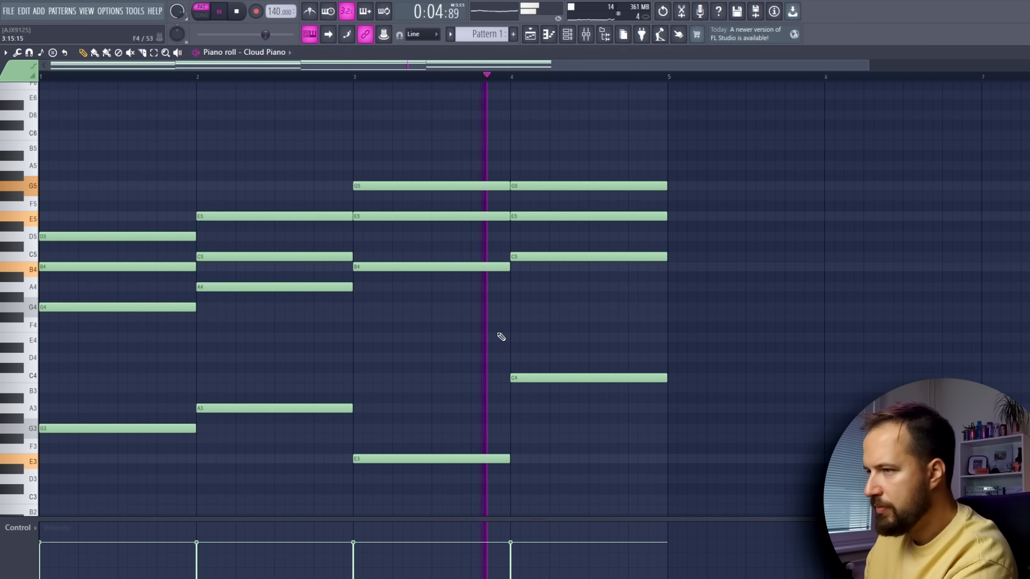
pyautogui.press('space')
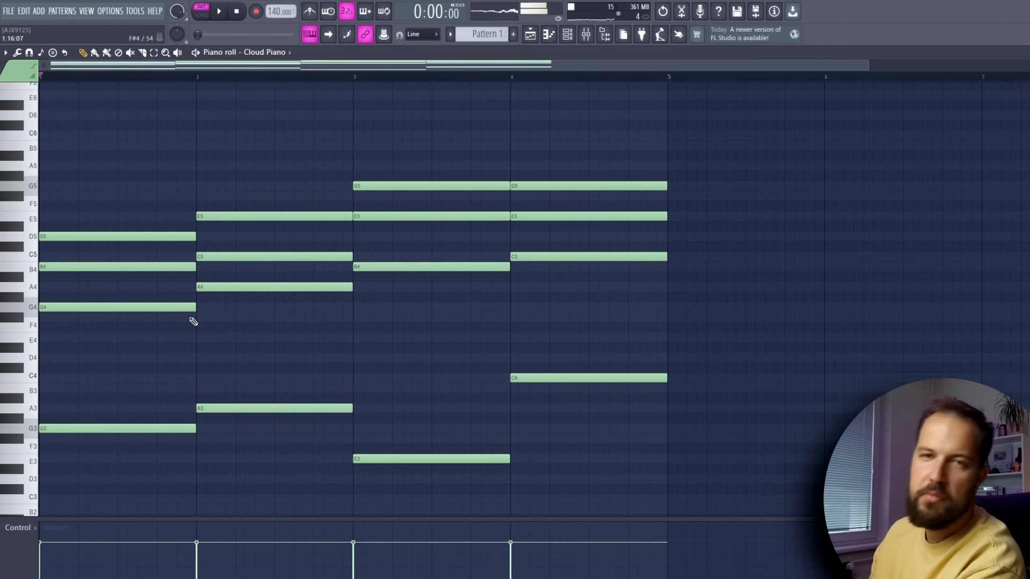
# Add high top notes B5, C6, B5 and A5 over the four chords, replacing the A5 in bar 3, and play the progression.
pyautogui.scroll(1, 172, 300)
pyautogui.click(60, 207)
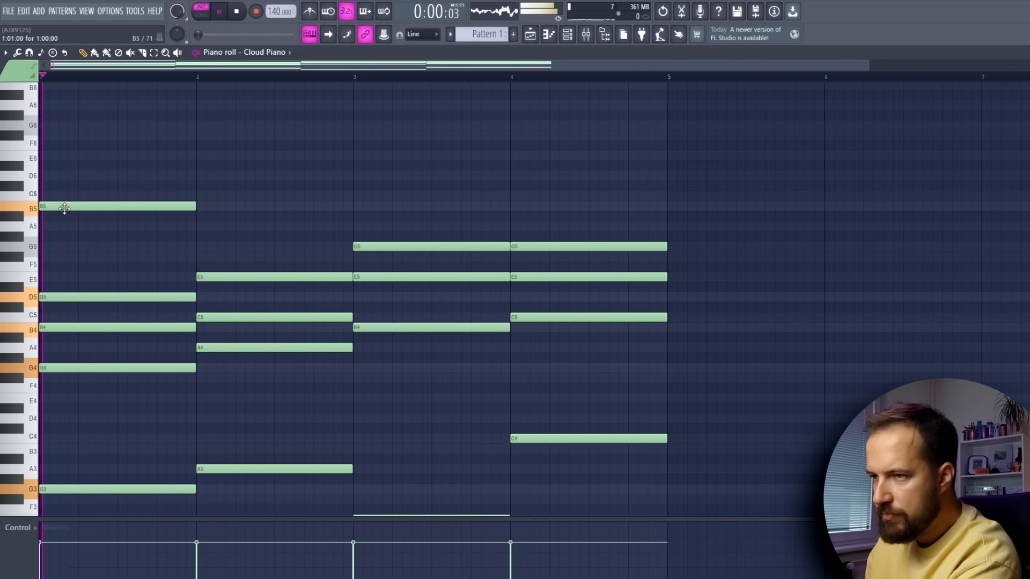
pyautogui.press('space')
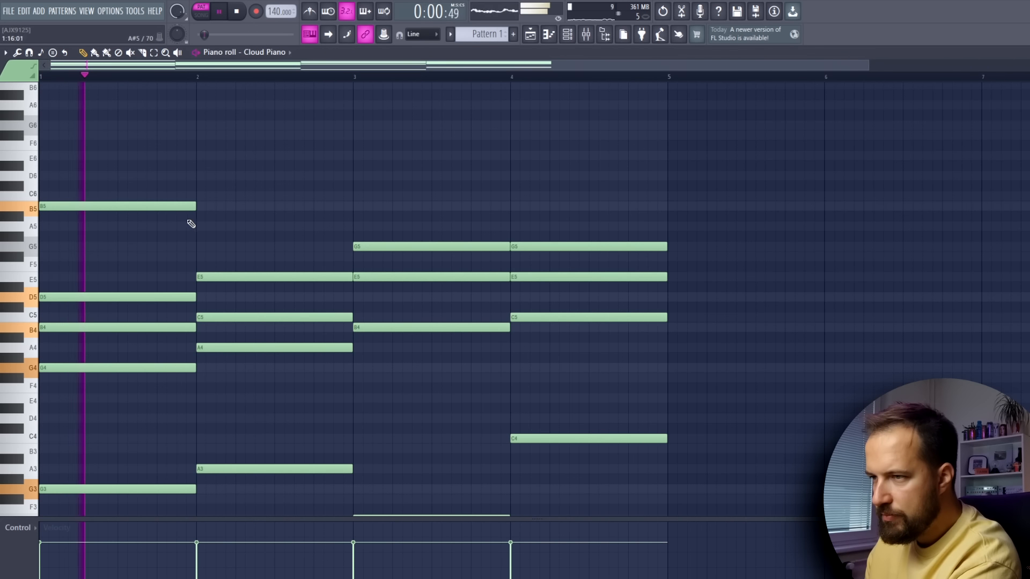
pyautogui.click(206, 197)
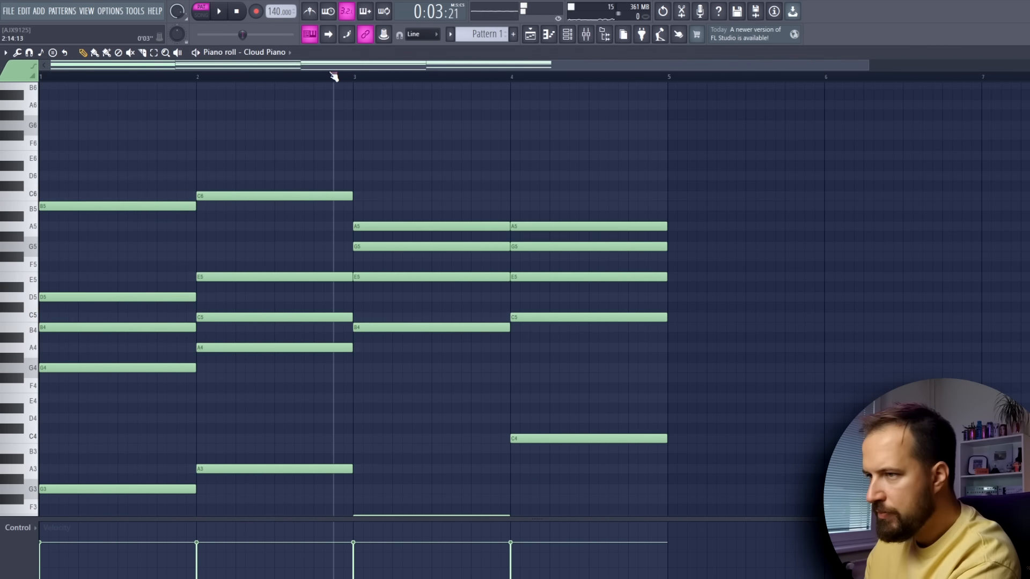
pyautogui.rightClick(362, 227)
pyautogui.click(359, 207)
pyautogui.press('space')
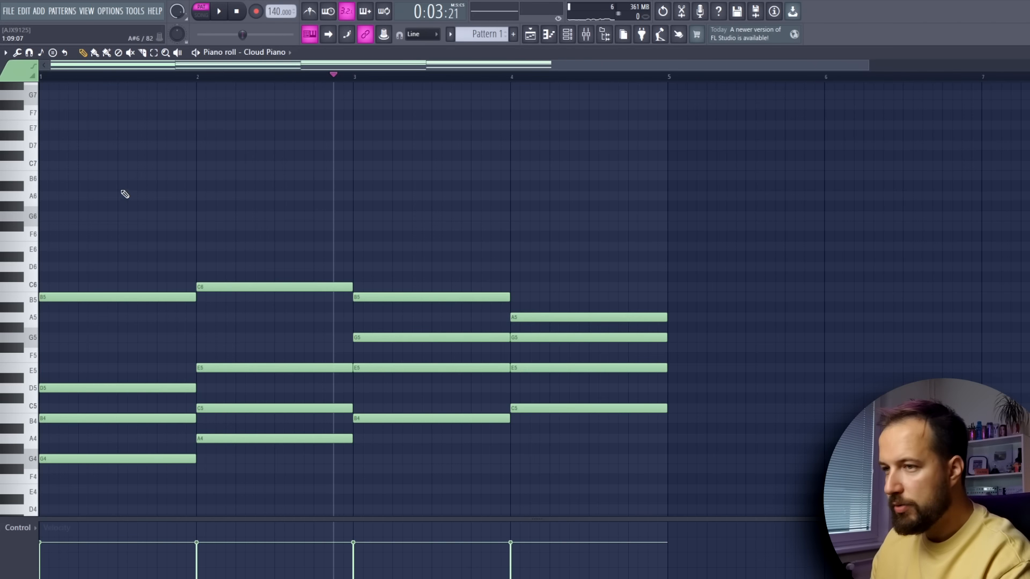
# Place a melody in bar 1 with three one-beat G6 notes, a half-beat G6 and a half-beat D7, and play it.
pyautogui.click(49, 197)
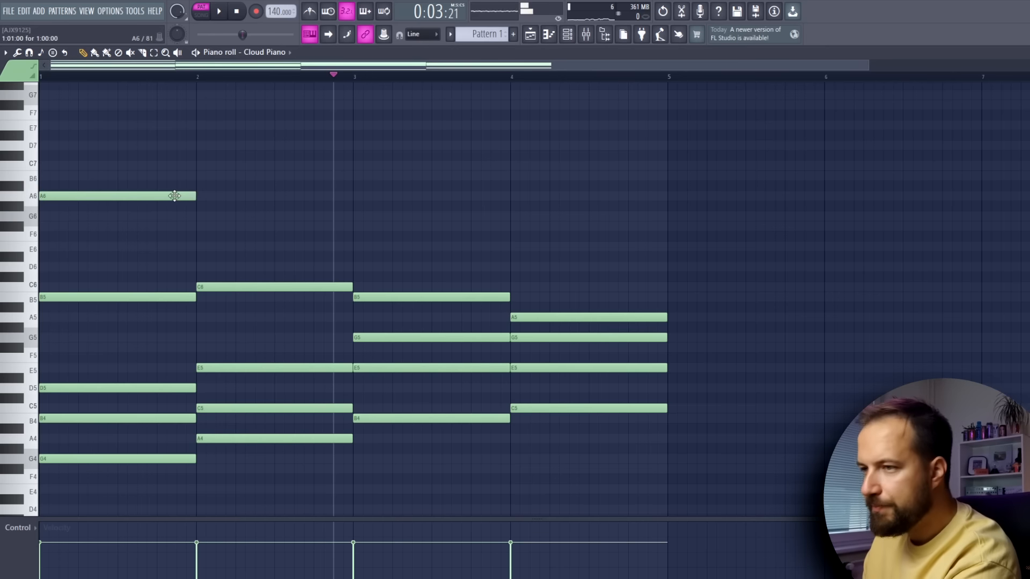
pyautogui.moveTo(57, 196); pyautogui.dragTo(58, 216)
pyautogui.click(95, 218)
pyautogui.click(136, 217)
pyautogui.moveTo(171, 216); pyautogui.dragTo(175, 141)
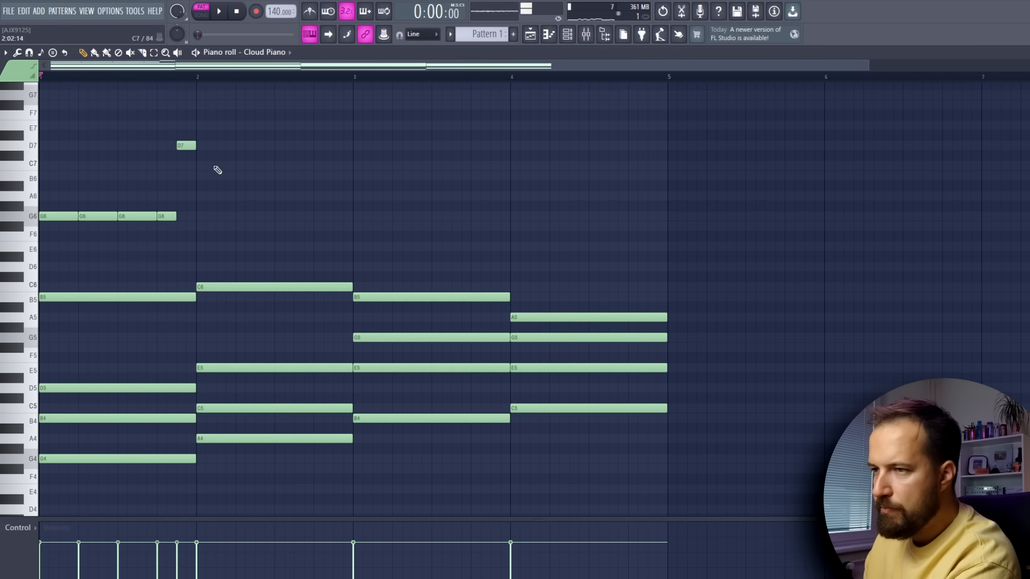
pyautogui.press('space')
# Duplicate the bar 1 melody of G6 and D7 notes into bars 2, 3 and 4.
pyautogui.moveTo(258, 121); pyautogui.dragTo(60, 226)
pyautogui.hotkey('ctrl', 'b')
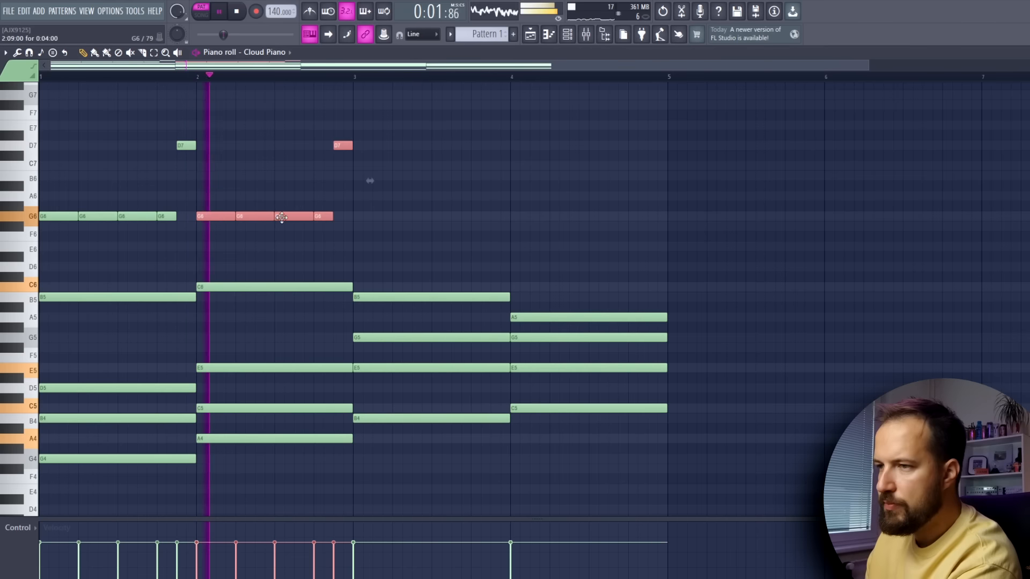
pyautogui.moveTo(432, 113); pyautogui.dragTo(230, 232)
pyautogui.hotkey('ctrl', 'b')
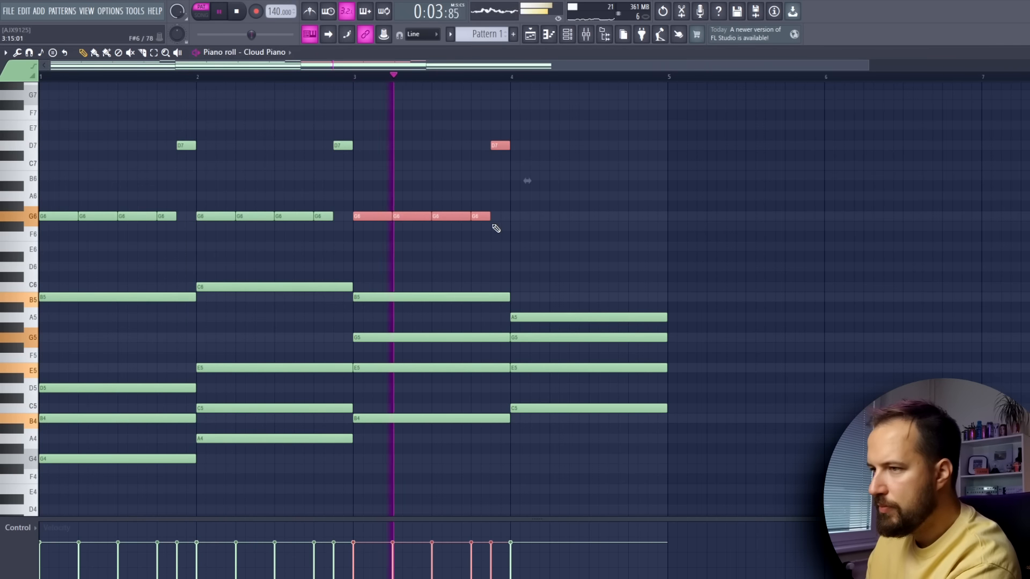
pyautogui.moveTo(552, 121); pyautogui.dragTo(370, 225)
pyautogui.hotkey('ctrl', 'b')
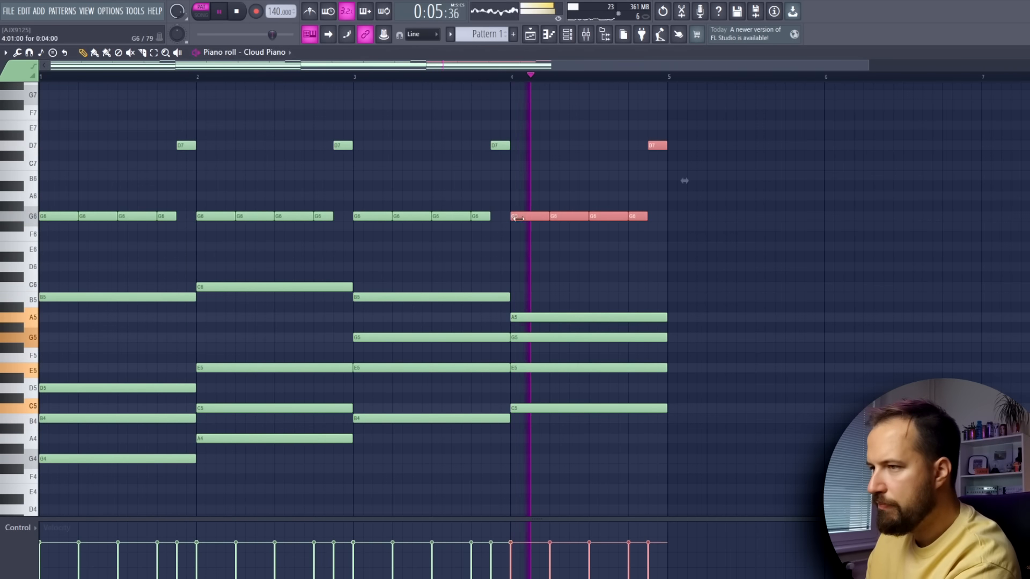
# Replace the second half of the bar 4 melody with half-beat notes B6, C7, B6 and A6, and play the pattern.
pyautogui.click(621, 250)
pyautogui.press('space')
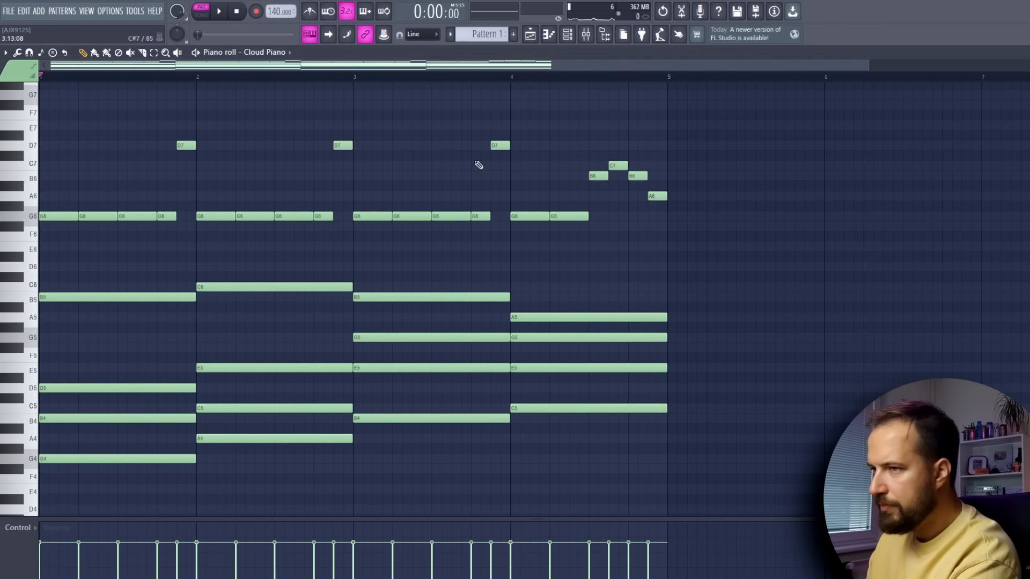
pyautogui.press('space')
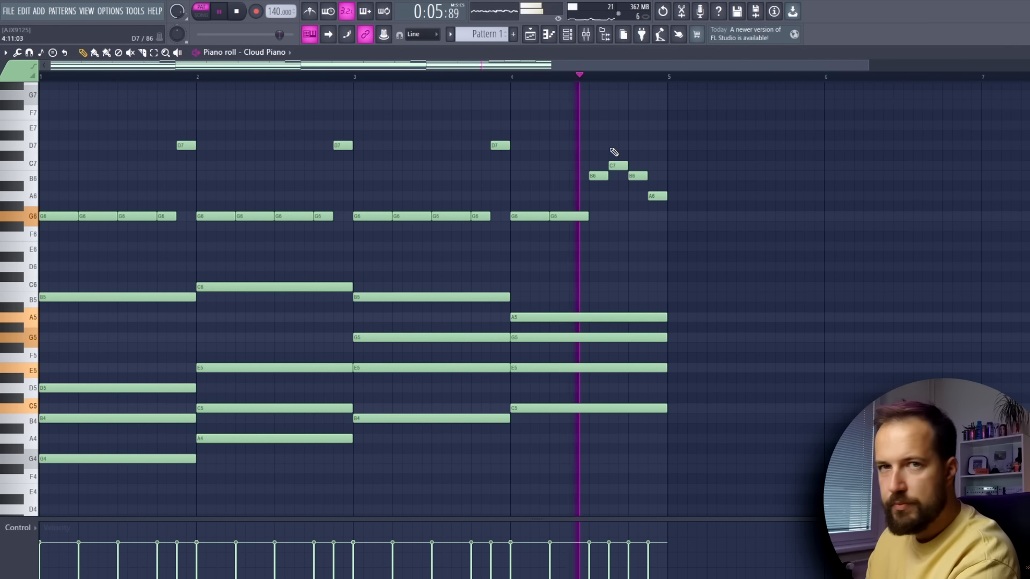
# Stop playback and delete all melody notes above the chords.
pyautogui.scroll(2, 544, 161)
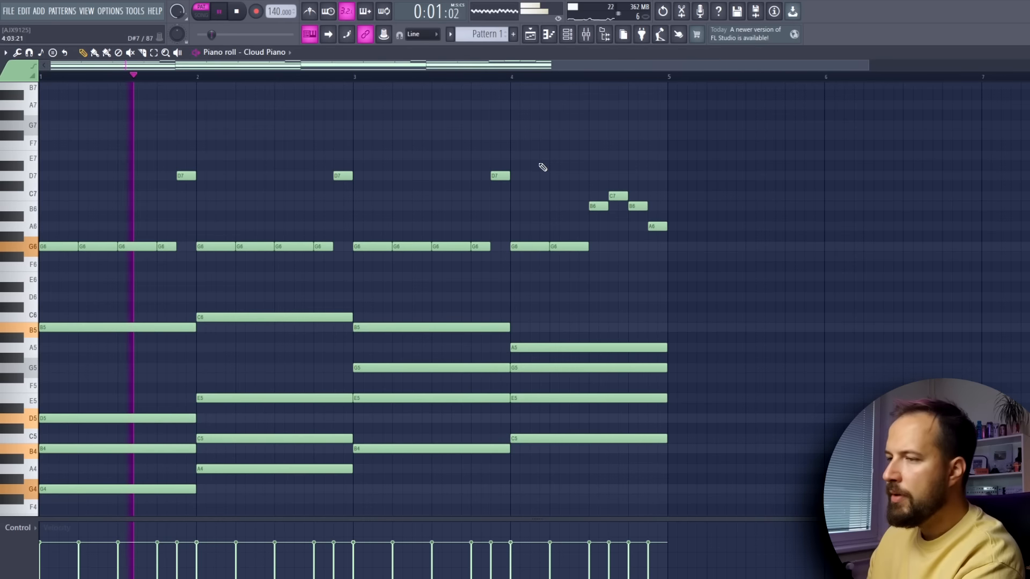
pyautogui.press('space')
pyautogui.moveTo(781, 120); pyautogui.dragTo(17, 267)
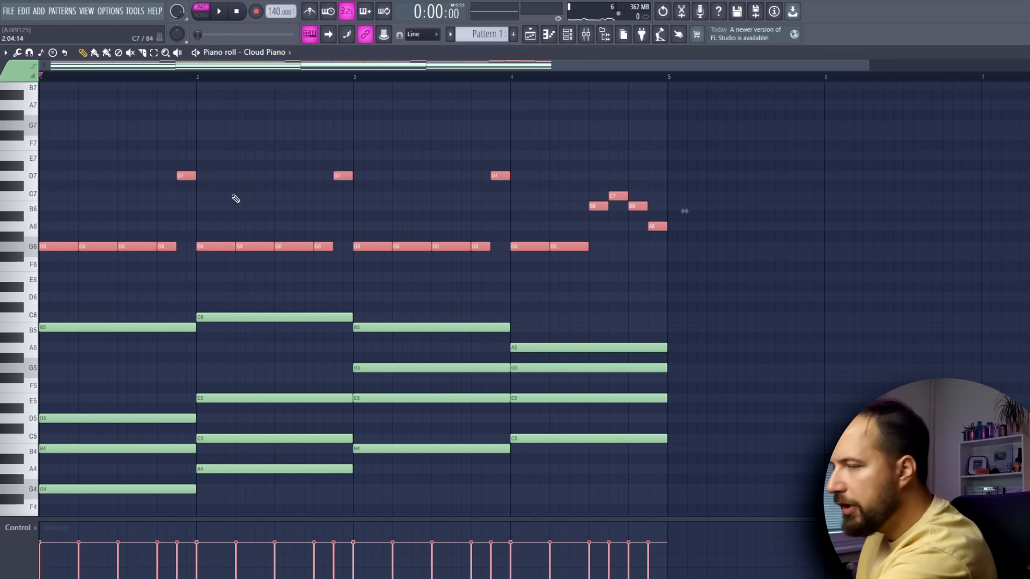
pyautogui.press('Delete')
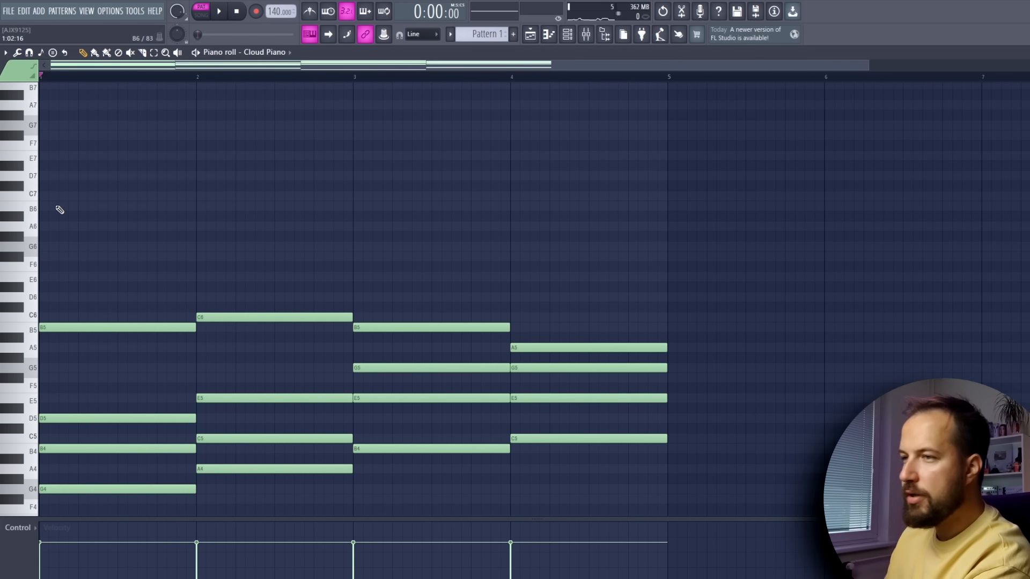
# Place a rising melody of one-beat notes F#6, G6, A6 and B6 in bar 1 and a three-beat D7 in bar 2.
pyautogui.click(54, 256)
pyautogui.click(84, 246)
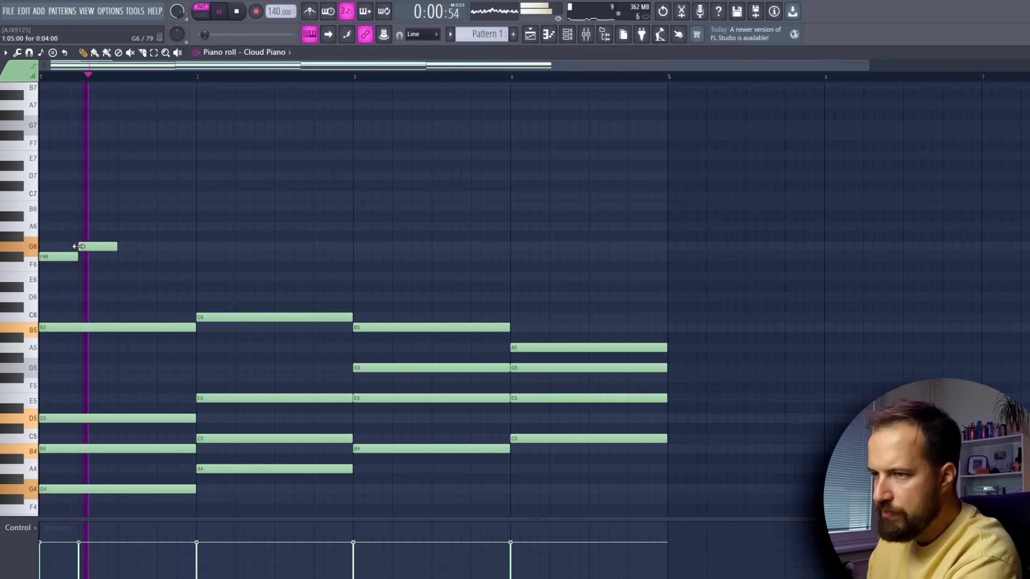
pyautogui.click(139, 226)
pyautogui.click(159, 207)
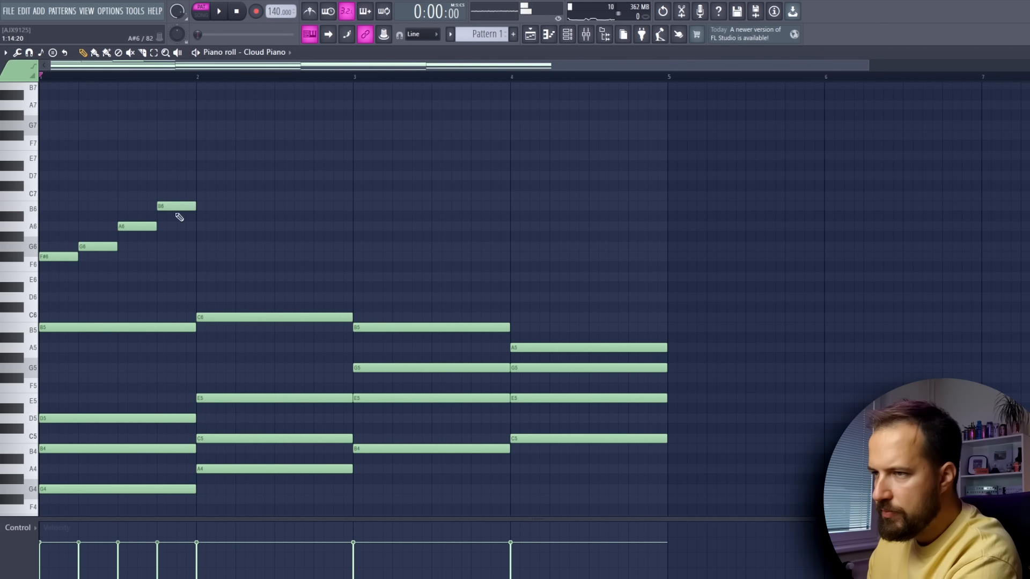
pyautogui.click(209, 175)
pyautogui.press('space')
pyautogui.moveTo(236, 176); pyautogui.dragTo(313, 174)
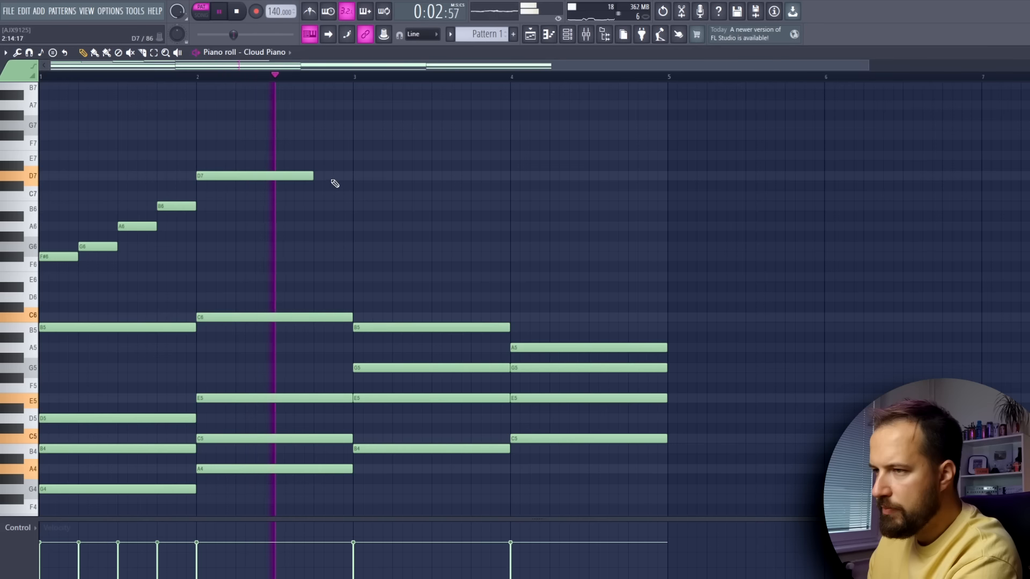
# Add a three-beat A6 in bar 3 and one-beat notes B6, C7, B6 and A6 in bar 4, and play the melody.
pyautogui.press('space')
pyautogui.click(354, 226)
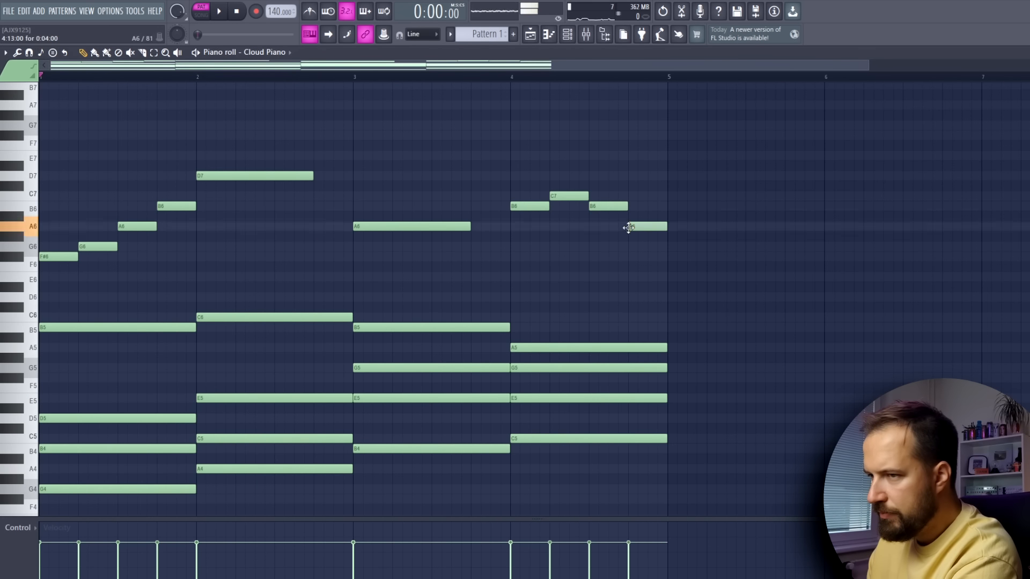
pyautogui.press('space')
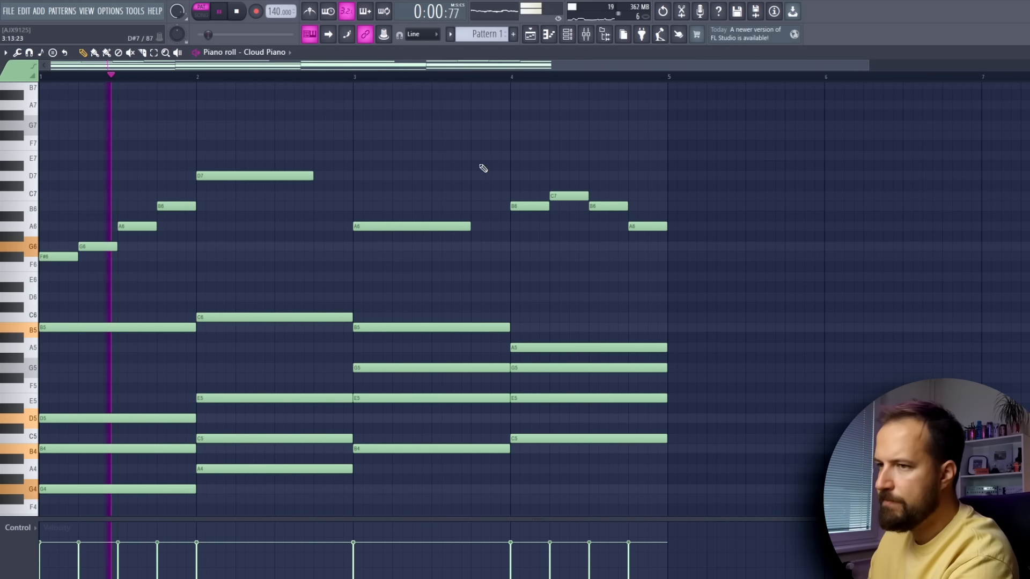
# Lower the first melody note in bar 1 to D6 and play the pattern.
pyautogui.press('space')
pyautogui.moveTo(60, 260); pyautogui.dragTo(60, 283)
pyautogui.press('space')
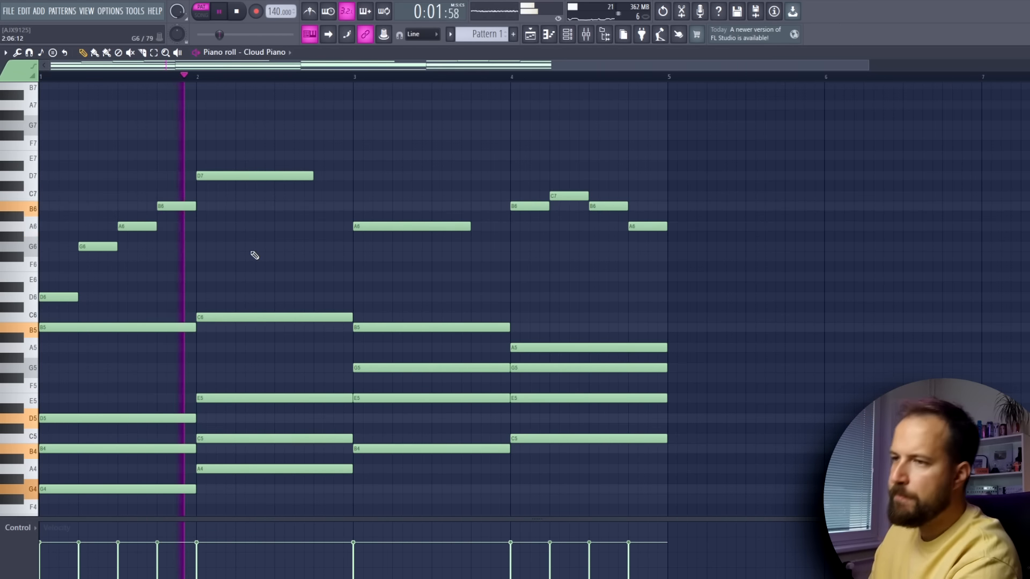
pyautogui.press('space')
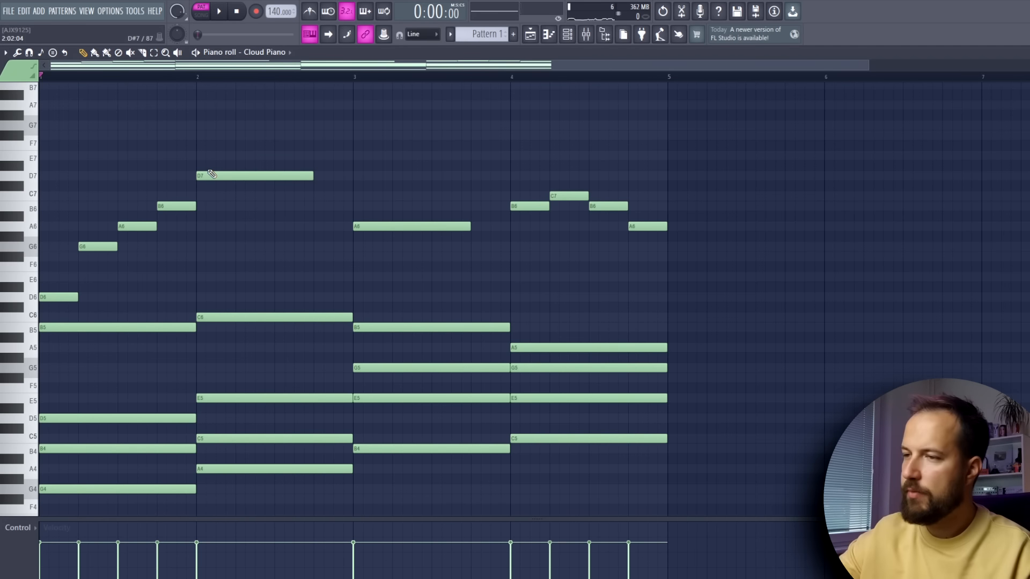
pyautogui.press('space')
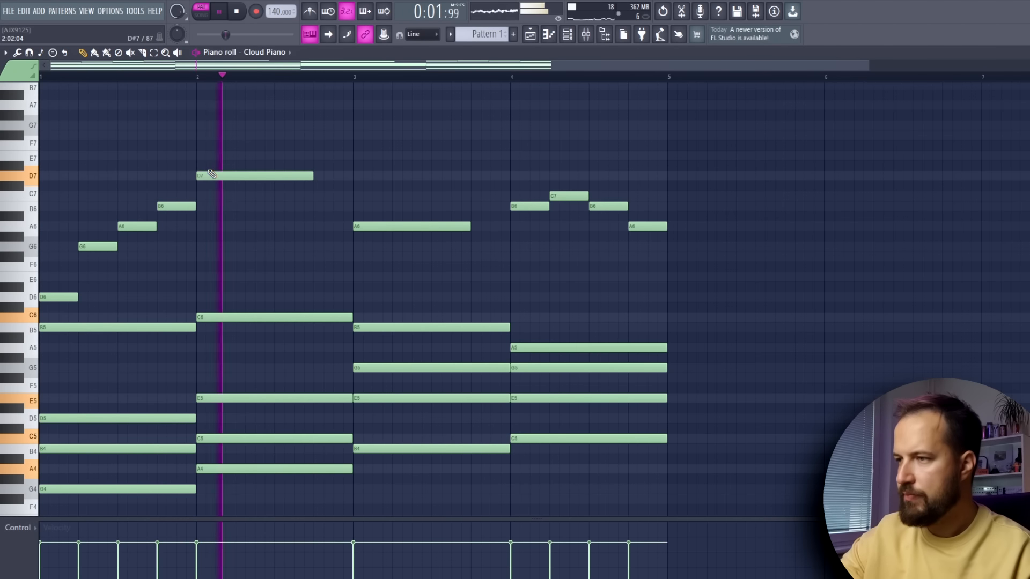
pyautogui.press('space')
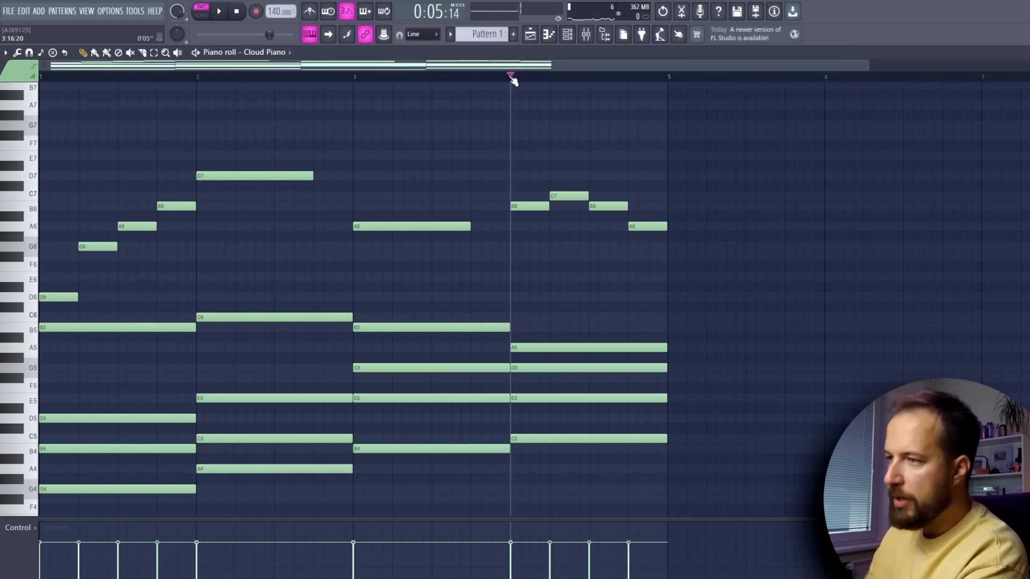
pyautogui.press('space')
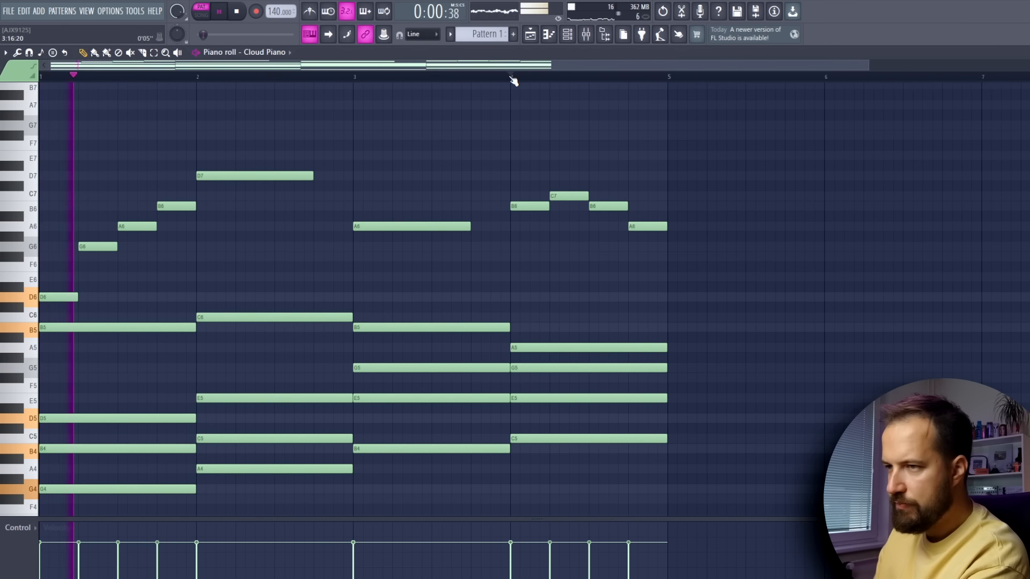
pyautogui.press('space')
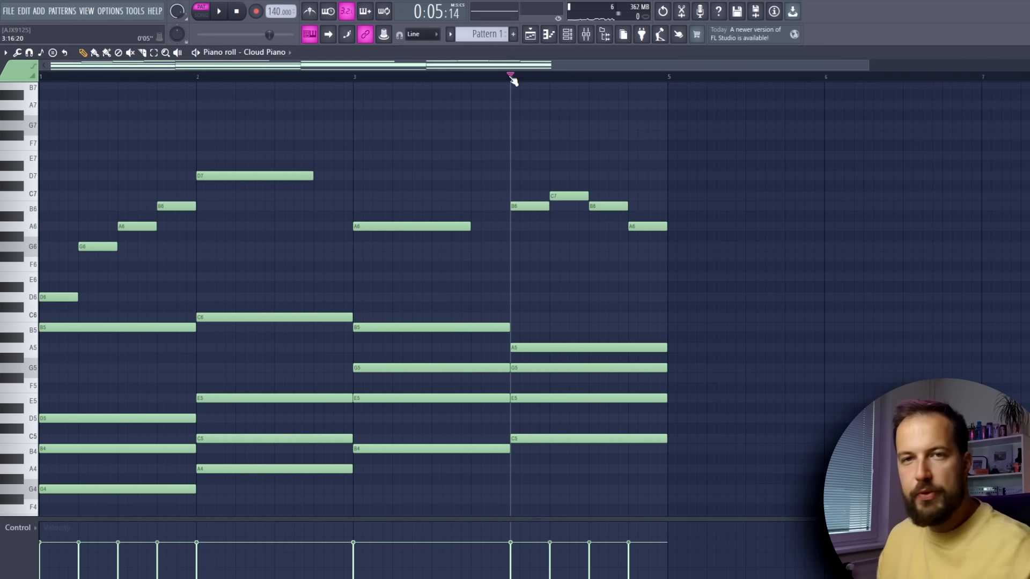
# Try A6 and B6 as the first melody note in bar 1, playing the melody.
pyautogui.moveTo(59, 297); pyautogui.dragTo(59, 226)
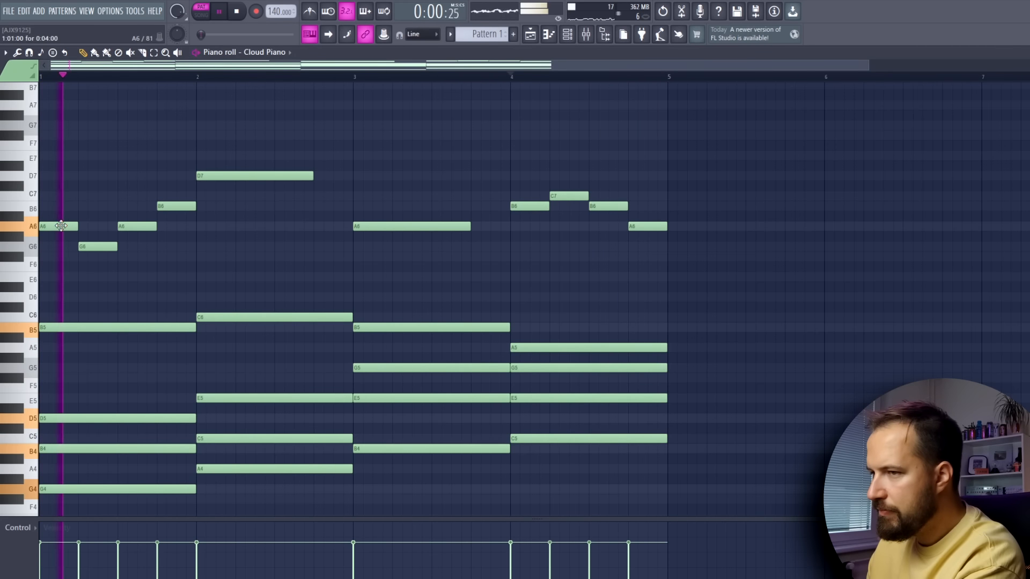
pyautogui.press('space')
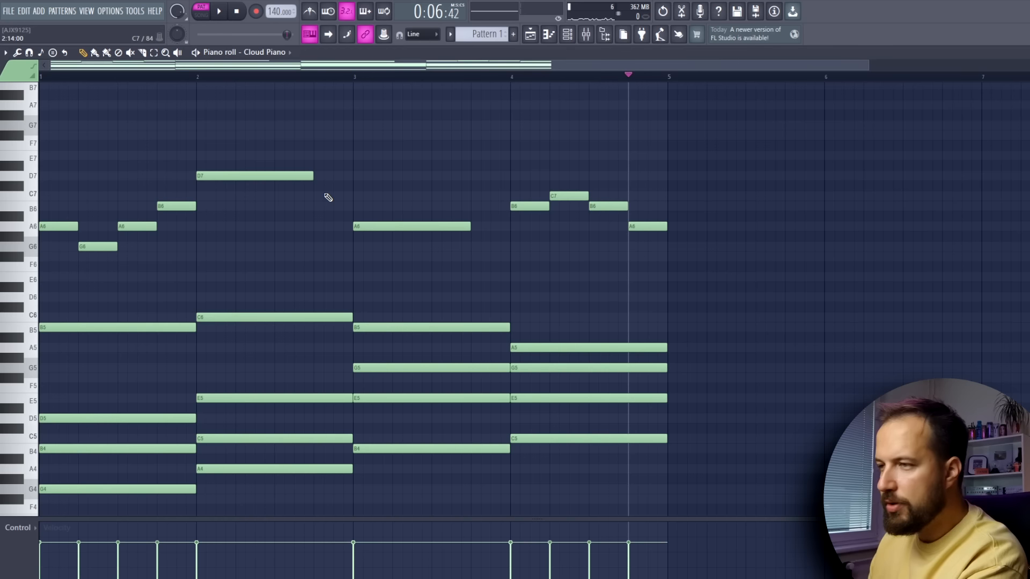
pyautogui.press('space')
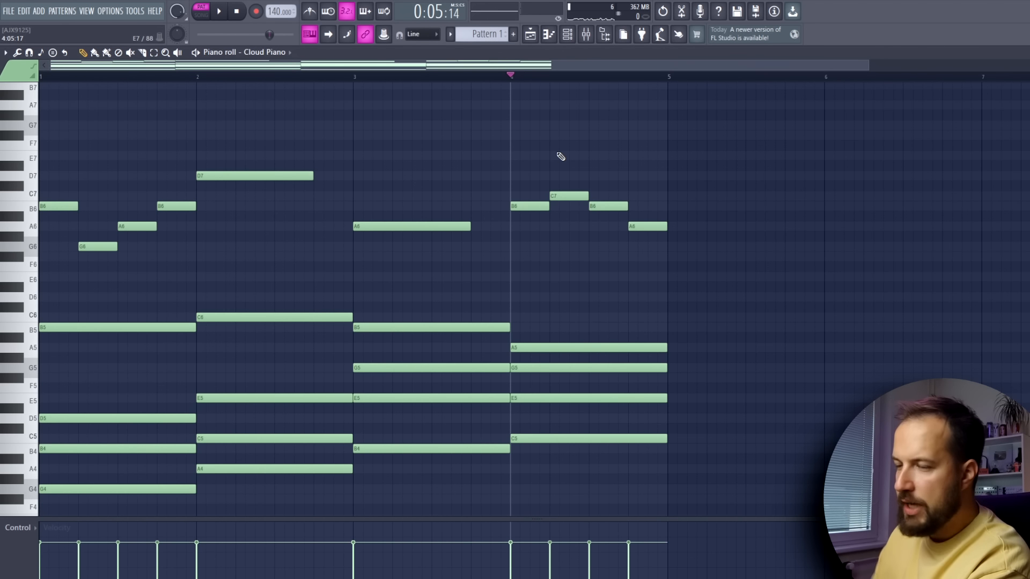
pyautogui.click(628, 76)
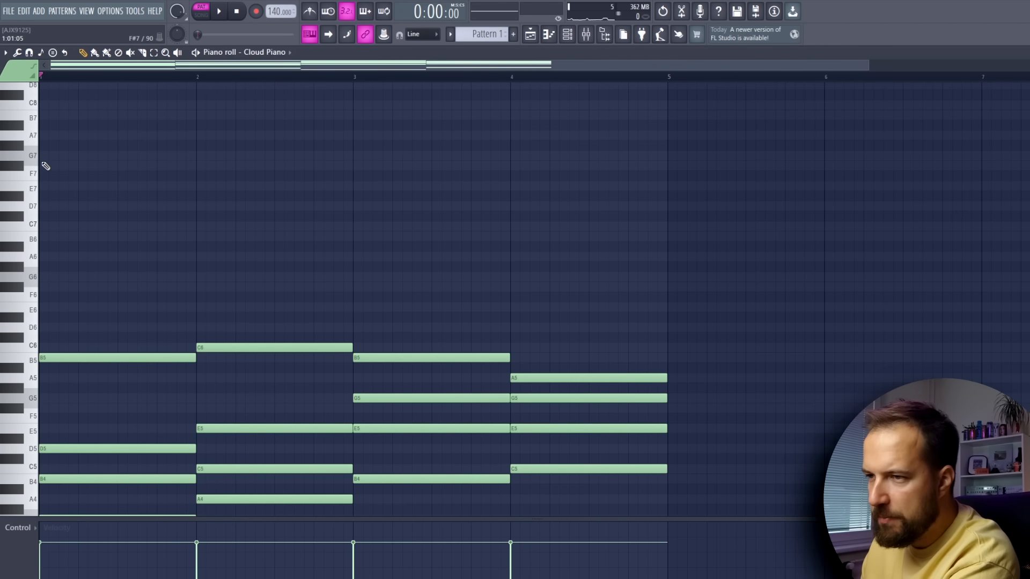
# Fill bar 1 with a rhythm of repeated G6 notes in one-beat, half-beat and quarter-beat lengths, playing it along the way.
pyautogui.click(48, 276)
pyautogui.press('space')
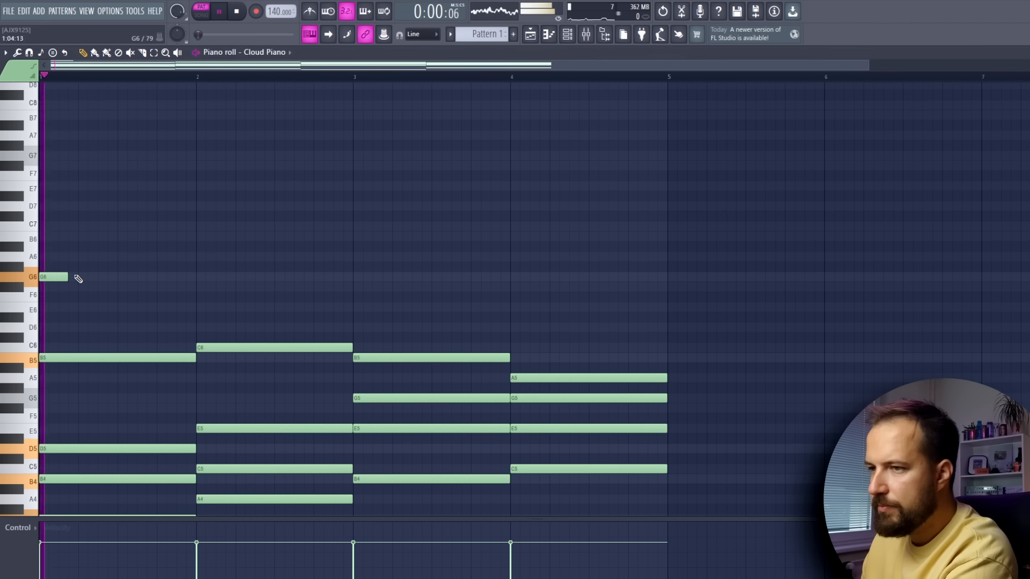
pyautogui.click(76, 277)
pyautogui.press('space')
pyautogui.moveTo(84, 277); pyautogui.dragTo(95, 276)
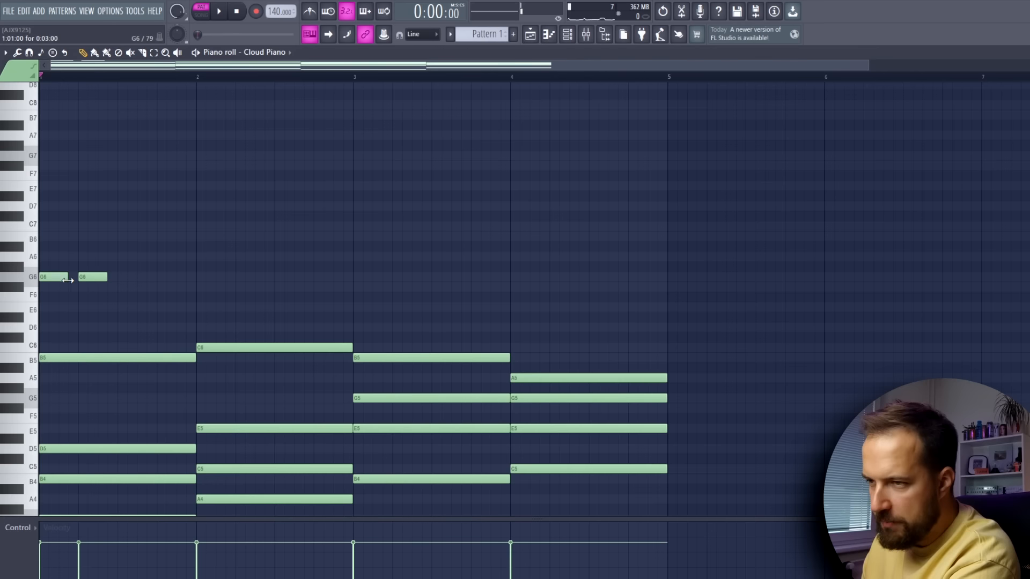
pyautogui.press('space')
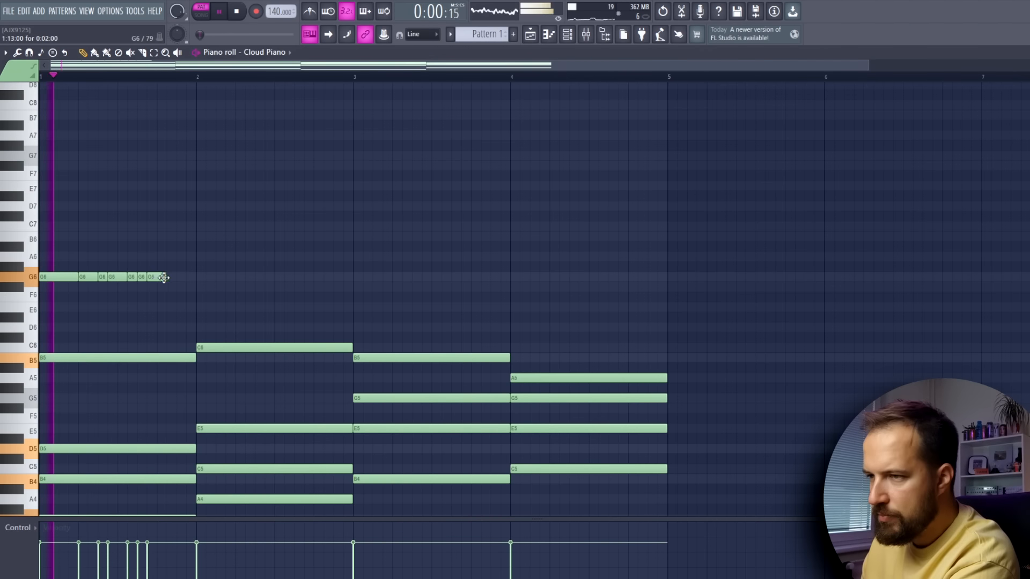
pyautogui.moveTo(157, 278); pyautogui.dragTo(168, 278)
pyautogui.click(180, 279)
pyautogui.press('space')
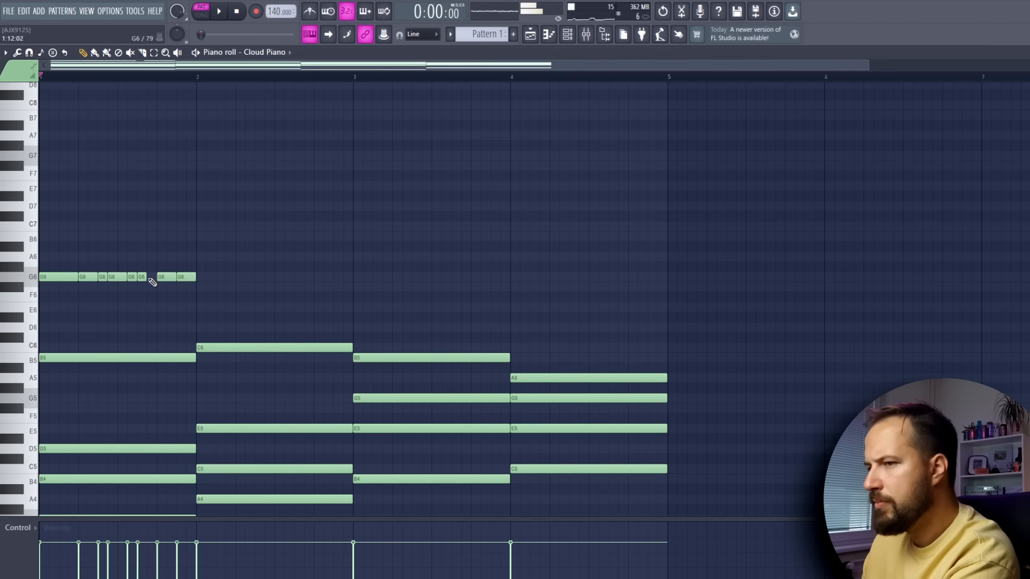
# Duplicate the bar 1 G6 rhythm into bars 2, 3 and 4, play the pattern and deselect the notes.
pyautogui.moveTo(286, 241); pyautogui.dragTo(59, 280)
pyautogui.hotkey('ctrl', 'b')
pyautogui.hotkey('ctrl', 'b')
pyautogui.hotkey('ctrl', 'b')
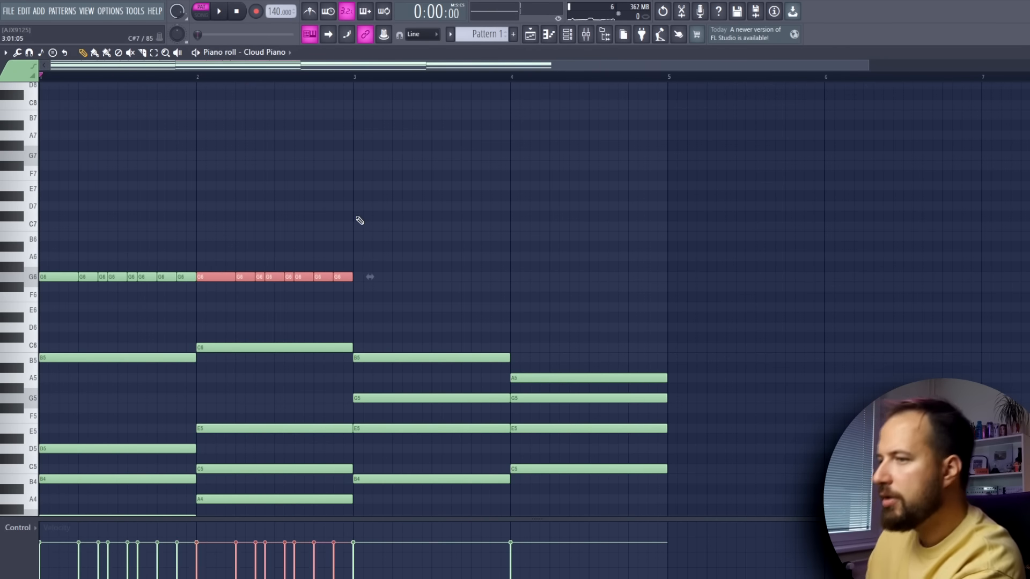
pyautogui.press('space')
pyautogui.keyDown('ctrl'); pyautogui.click(349, 205); pyautogui.keyUp('ctrl')
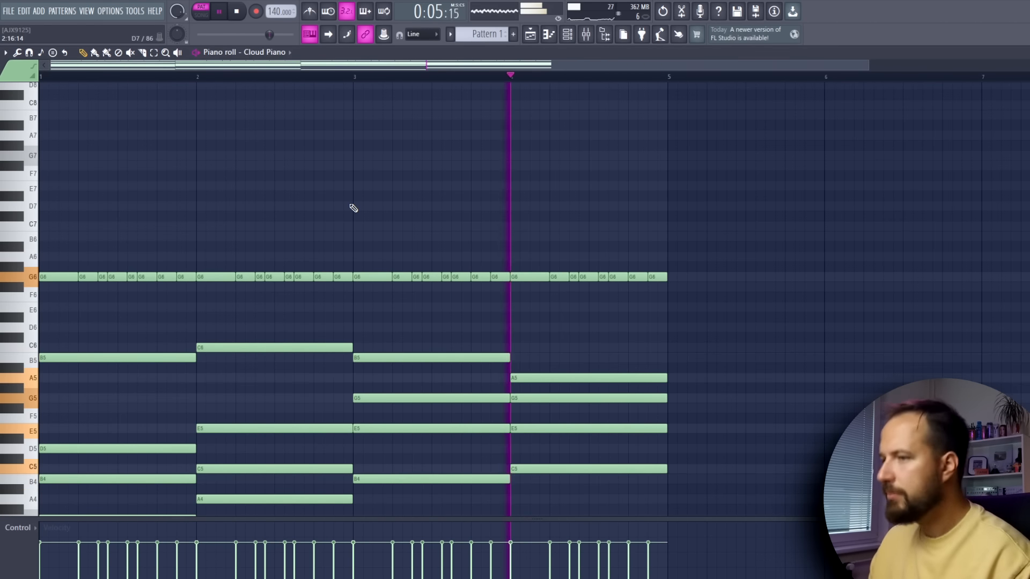
# Raise the last five melody notes in bar 1 to C7, C7, B6, A6 and B6, and play the pattern.
pyautogui.press('space')
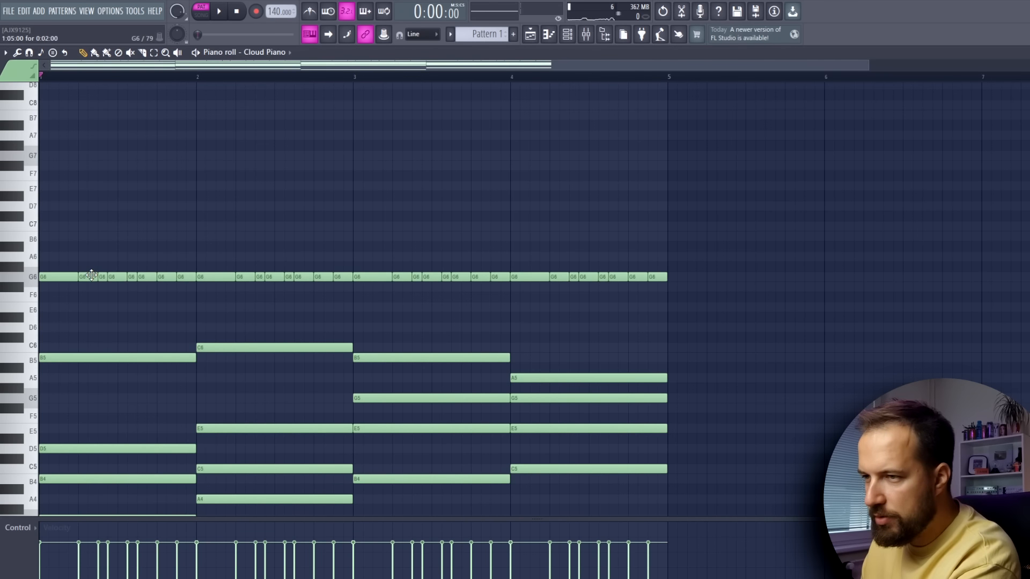
pyautogui.moveTo(115, 277); pyautogui.dragTo(132, 226)
pyautogui.moveTo(142, 277); pyautogui.dragTo(143, 236)
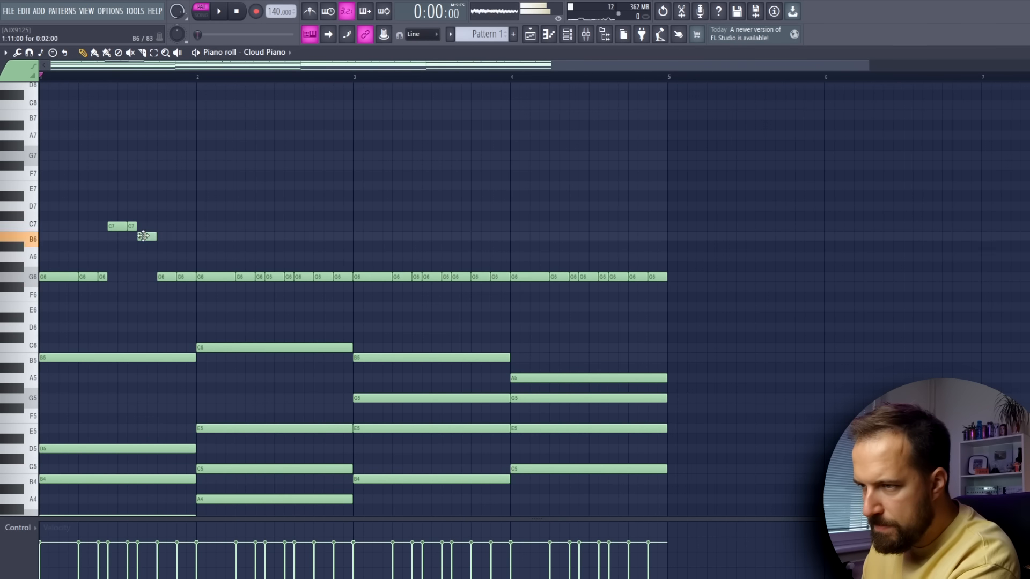
pyautogui.moveTo(164, 277); pyautogui.dragTo(194, 231)
pyautogui.press('space')
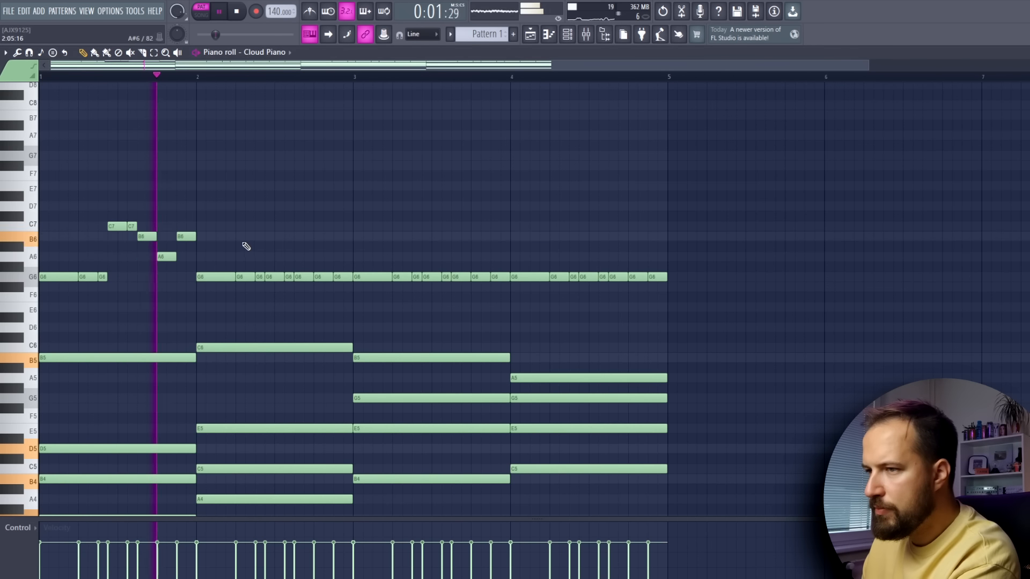
pyautogui.press('space')
pyautogui.press('space')
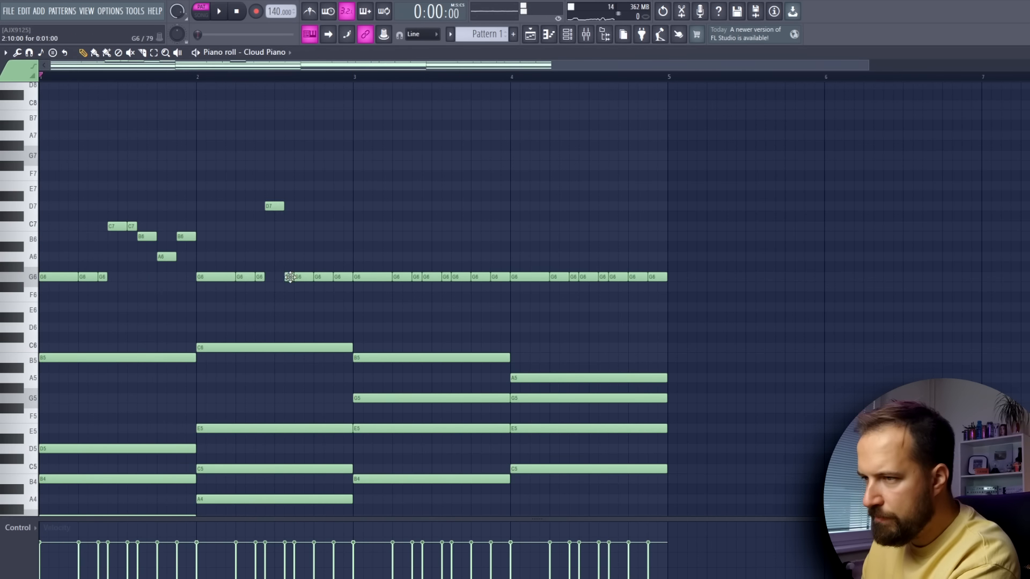
# Raise the last five melody notes to D7, D7, B6, A6, B6 in bar 2 and to C7, C7, B6, A6, B6 in bar 3.
pyautogui.moveTo(287, 236); pyautogui.dragTo(287, 206)
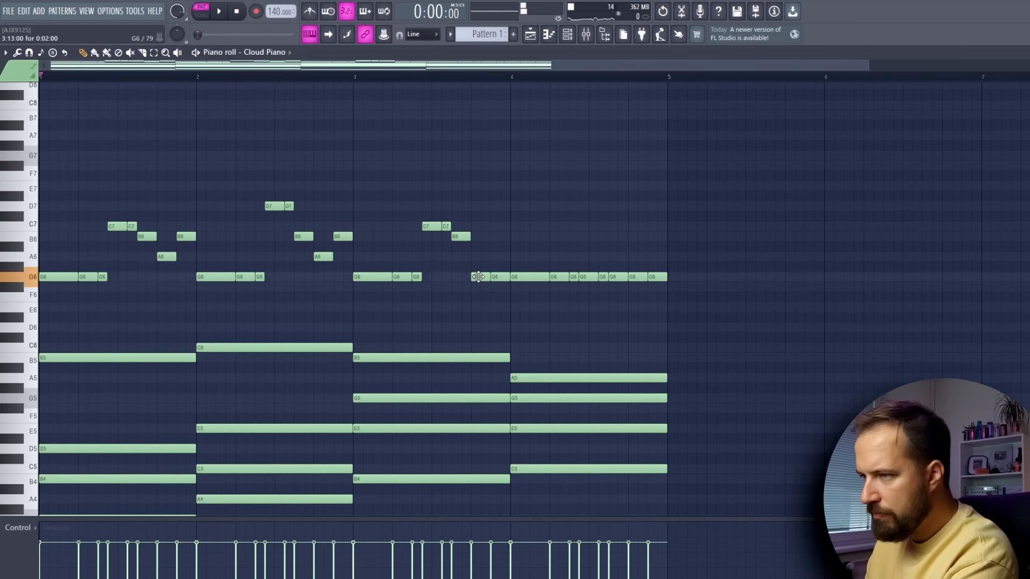
pyautogui.moveTo(477, 277); pyautogui.dragTo(499, 235)
# Raise the fourth to seventh melody notes in bar 4 to A6, A6, B6 and A6, and play the whole pattern.
pyautogui.moveTo(614, 276); pyautogui.dragTo(613, 233)
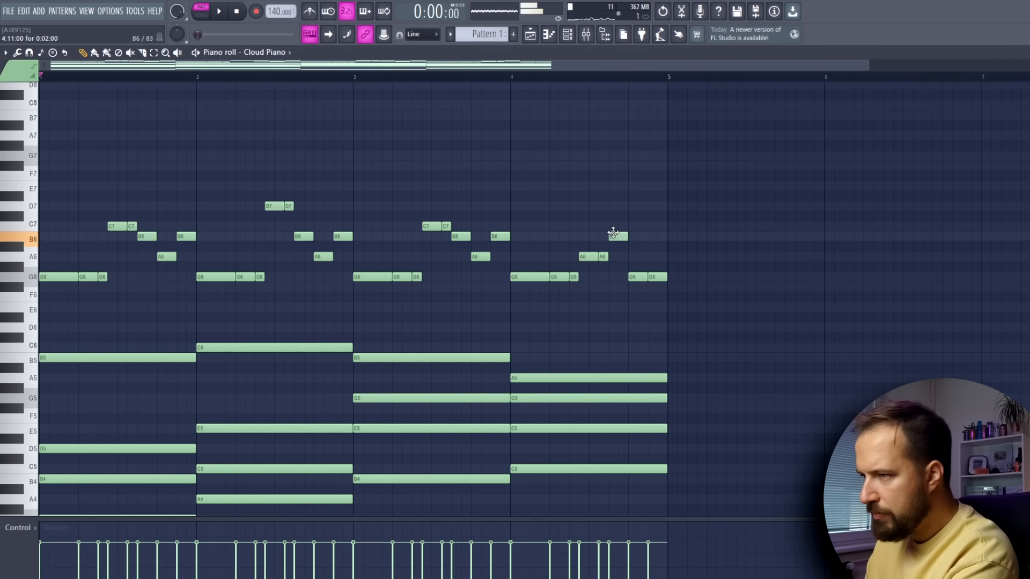
pyautogui.moveTo(634, 277); pyautogui.dragTo(635, 256)
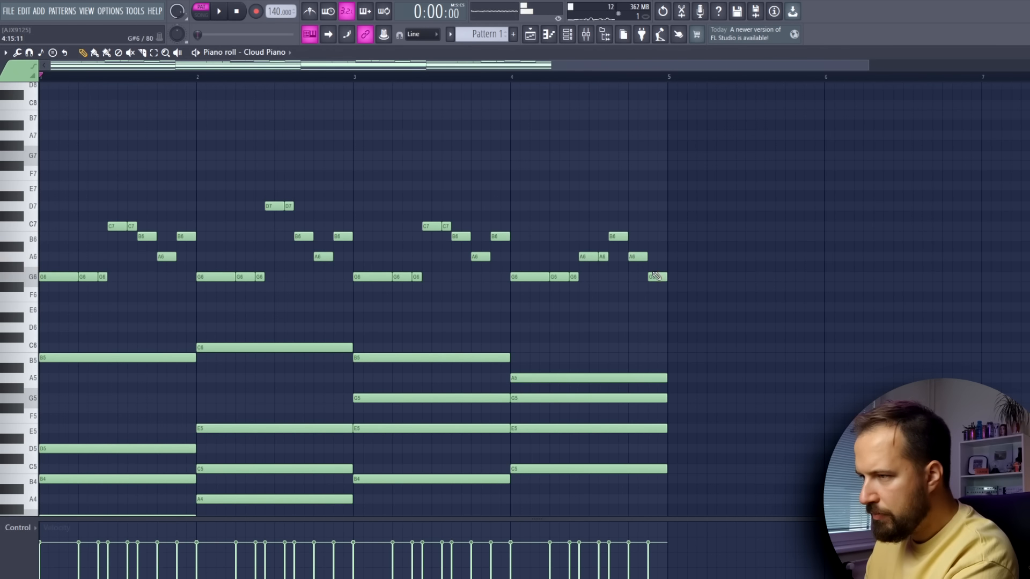
pyautogui.press('space')
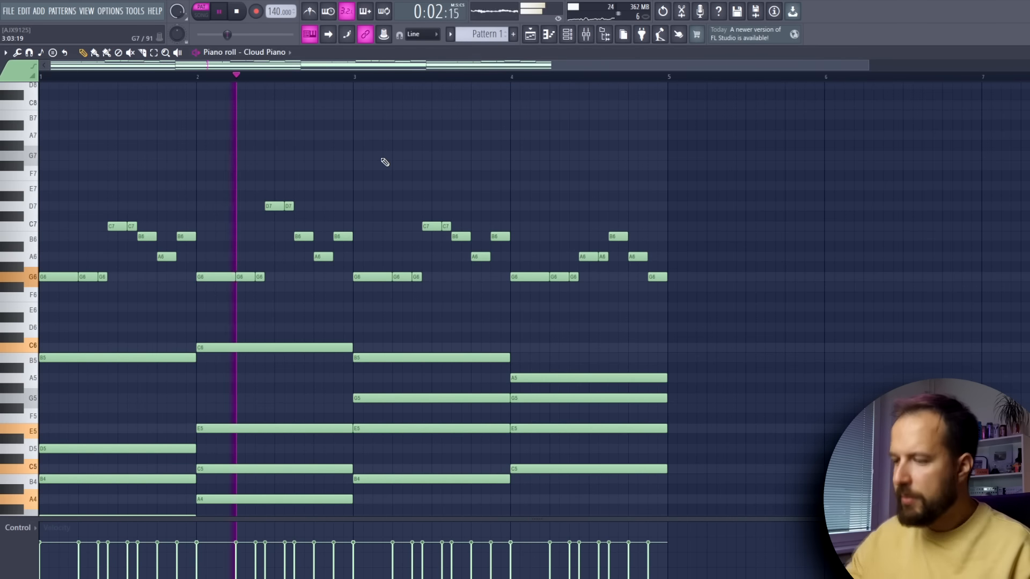
pyautogui.press('space')
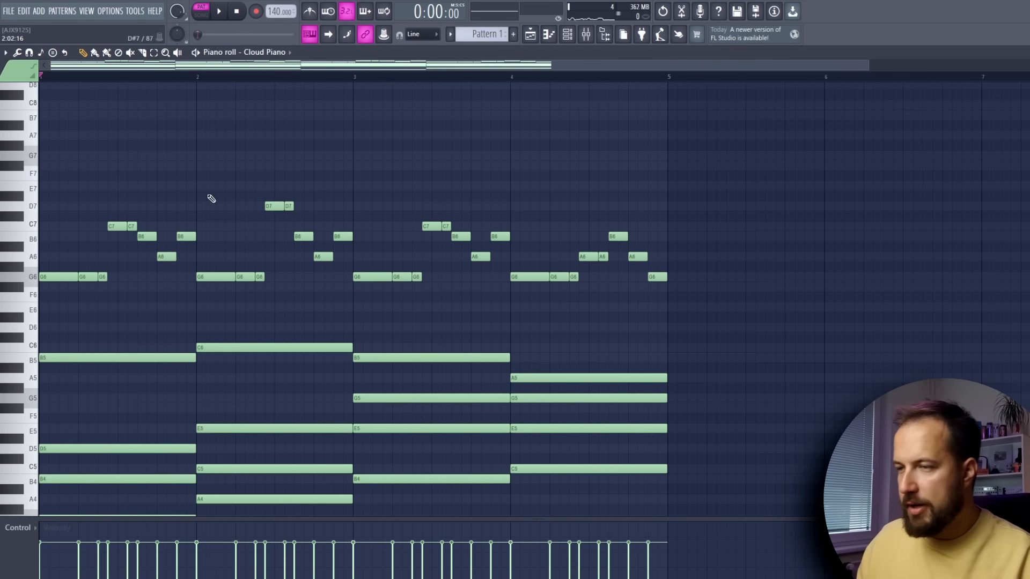
# Replay the pattern and check the descending melody notes in bar 1 and the closing notes in bar 4.
pyautogui.click(222, 12)
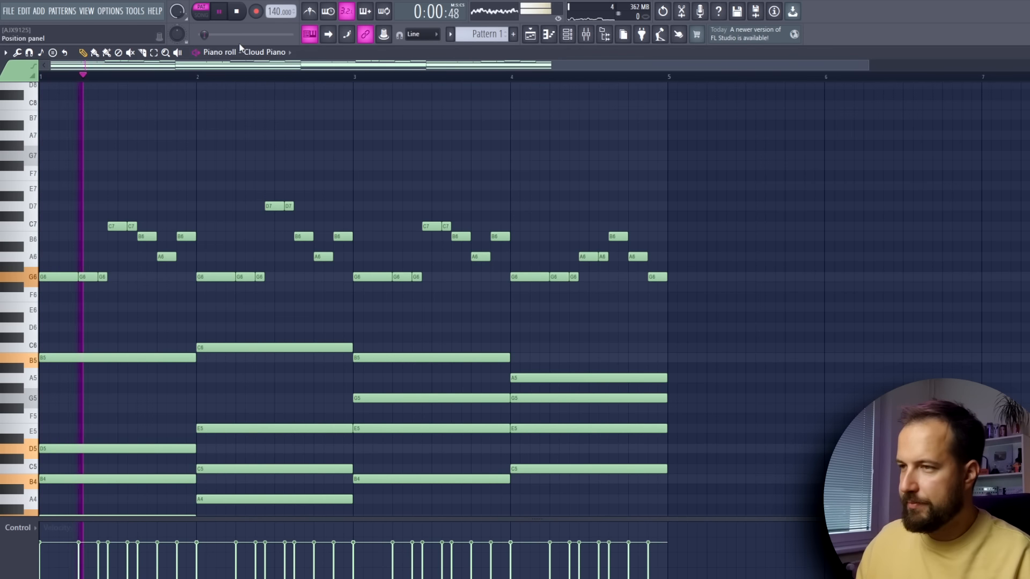
pyautogui.click(237, 12)
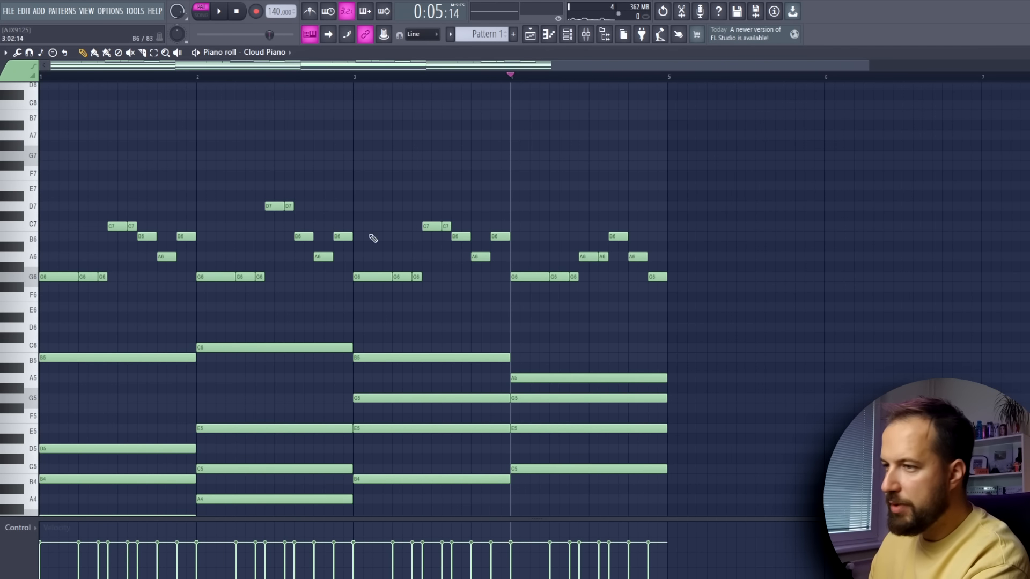
pyautogui.click(149, 236)
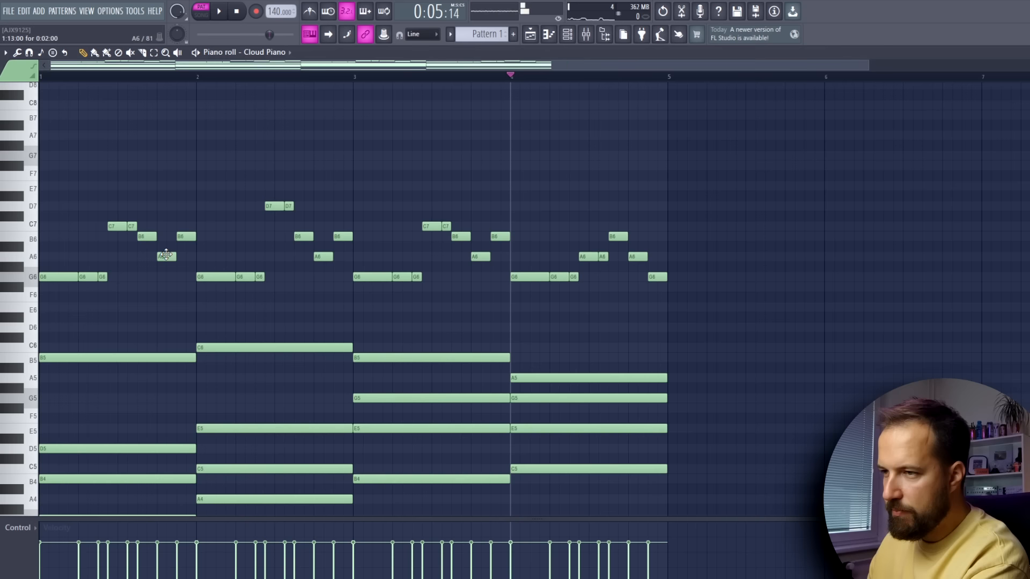
pyautogui.click(617, 234)
pyautogui.click(636, 256)
pyautogui.click(658, 276)
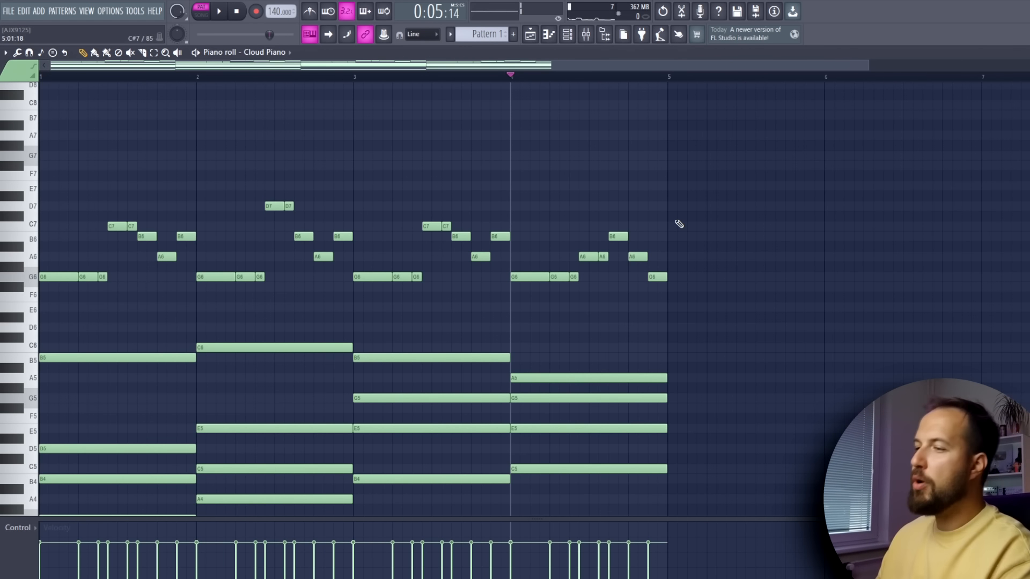